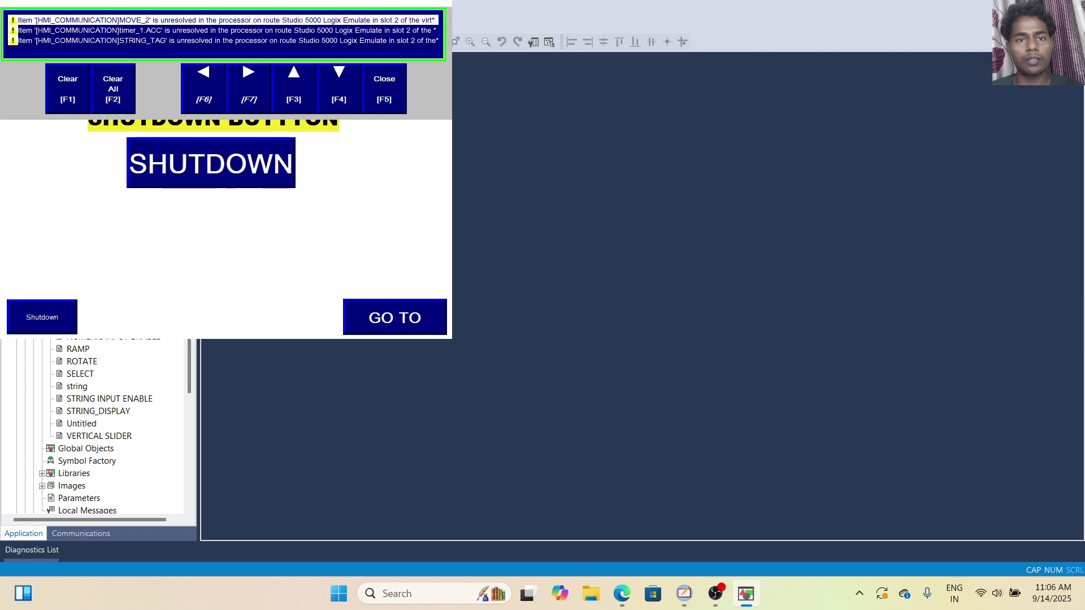
# Dismiss the diagnostics list, shut down the running HMI application, and open the MAIN display for editing
pyautogui.press('F5')
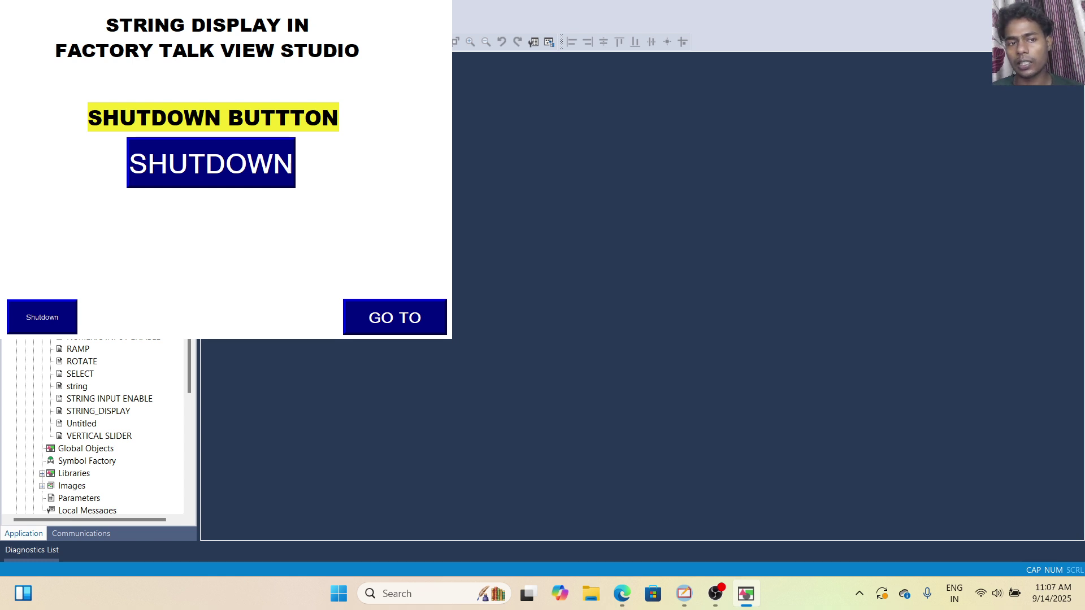
pyautogui.click(211, 163)
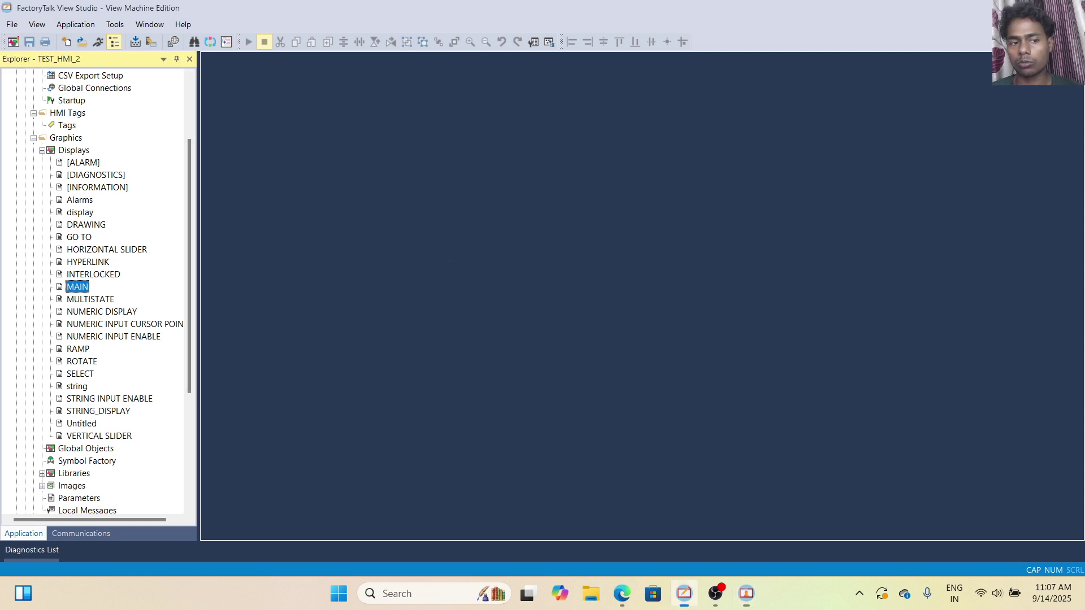
pyautogui.doubleClick(78, 287)
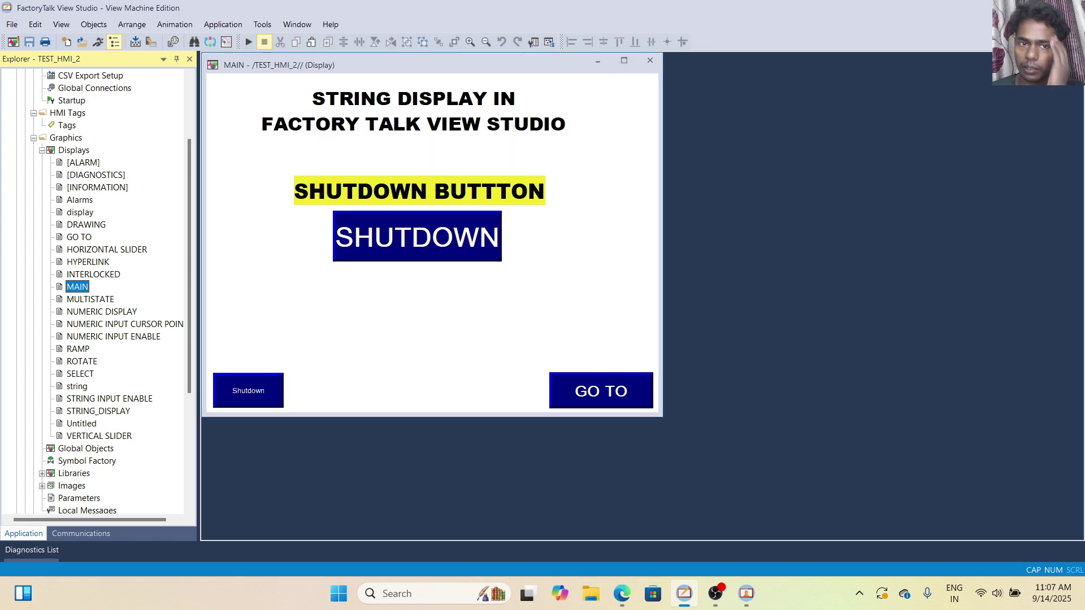
# Change the MAIN display's title text to "SHUTDOWN BUTTON IN FACTORY TALK VIEW STUDIO"
pyautogui.click(472, 154)
pyautogui.doubleClick(413, 113)
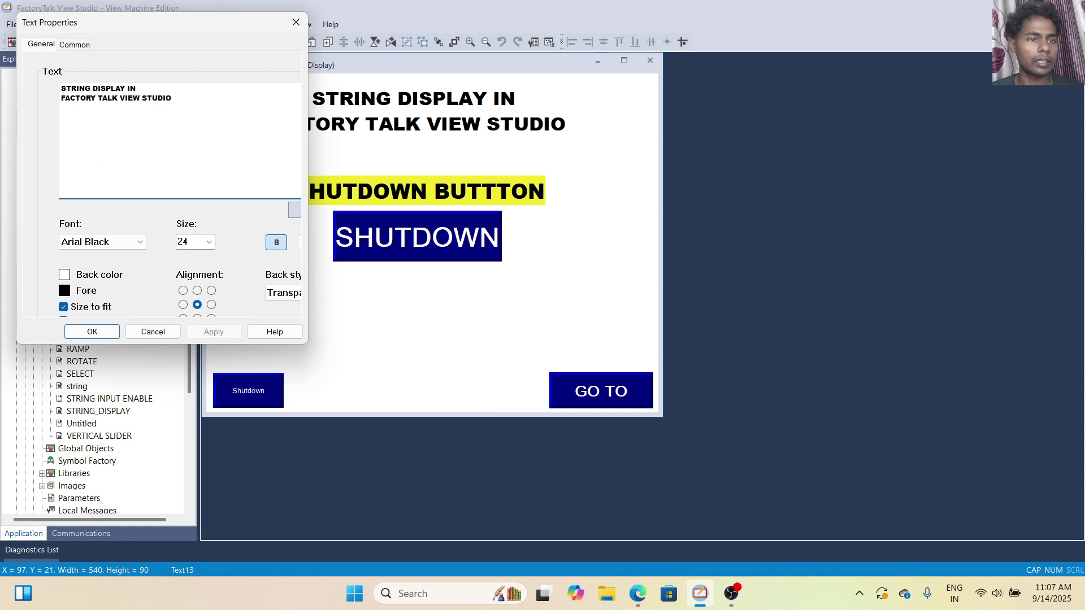
pyautogui.moveTo(125, 89); pyautogui.dragTo(136, 89)
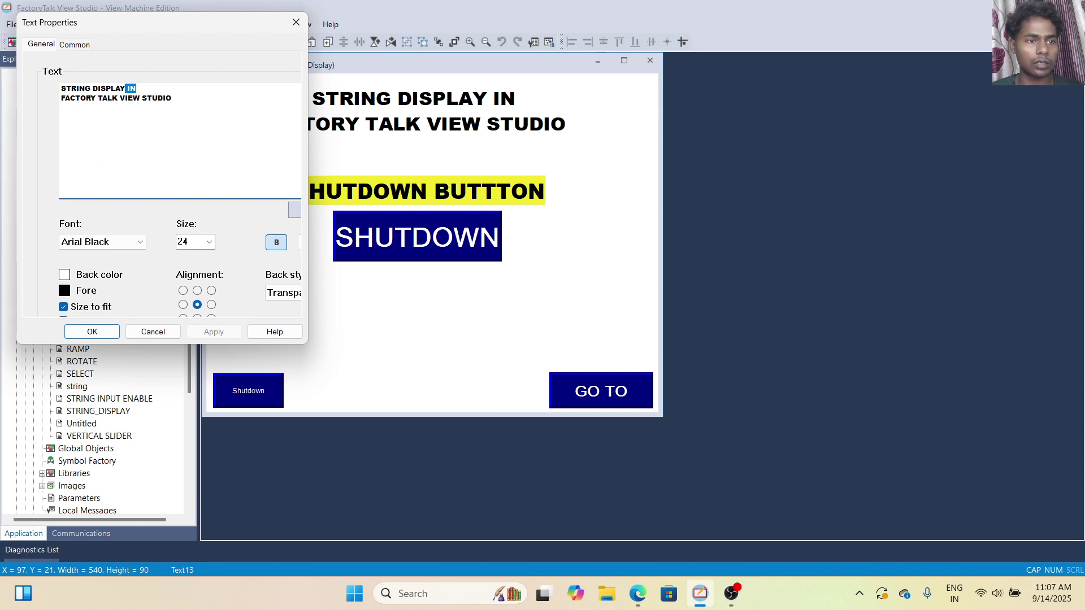
pyautogui.click(125, 89)
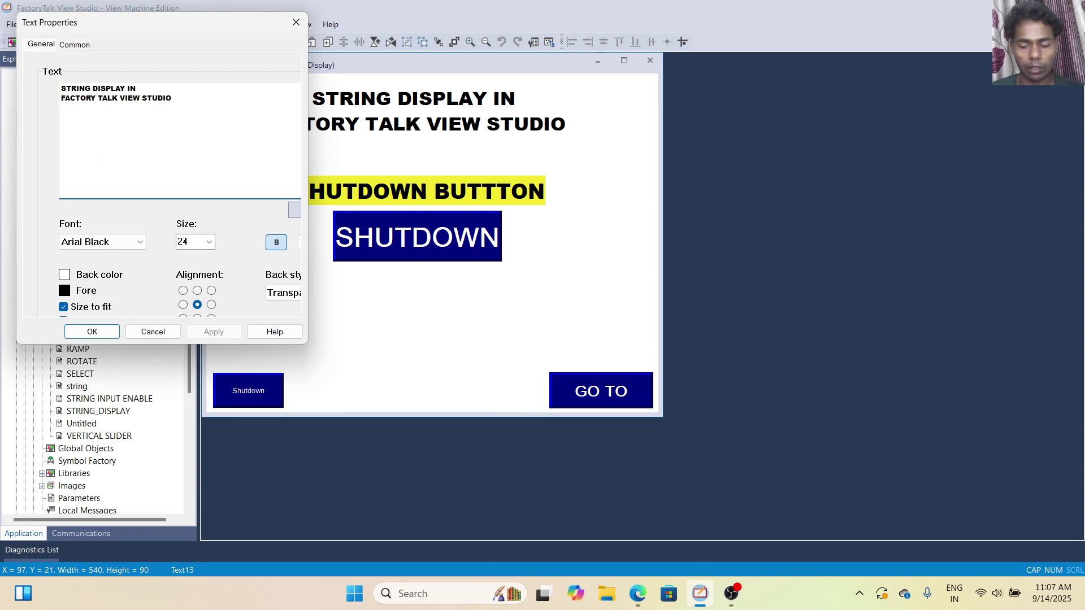
pyautogui.moveTo(125, 88); pyautogui.dragTo(61, 88)
pyautogui.write('SHUTD')
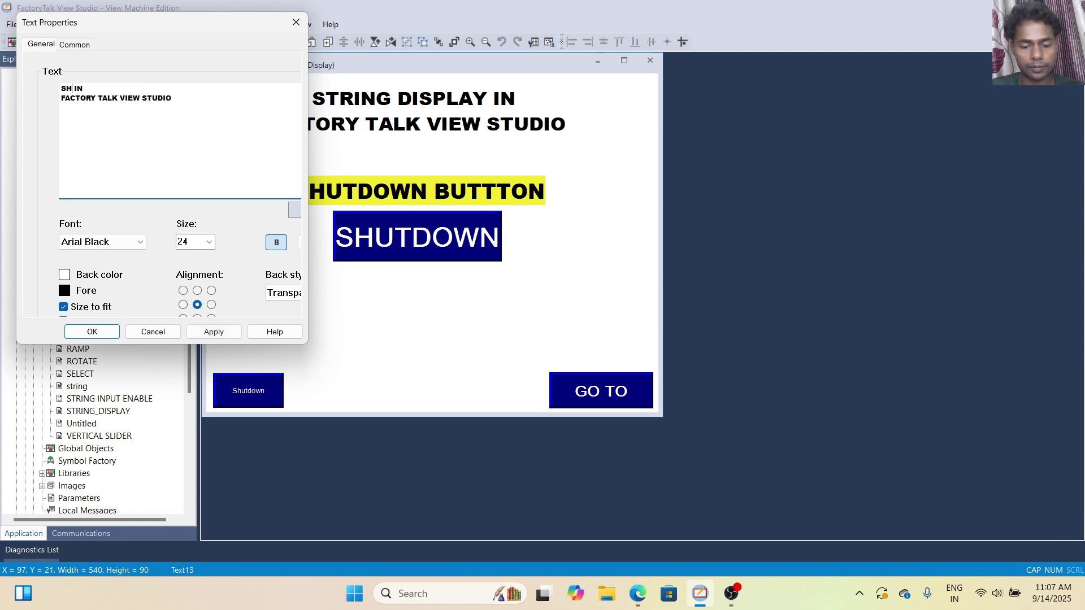
pyautogui.write('OWN BUUT')
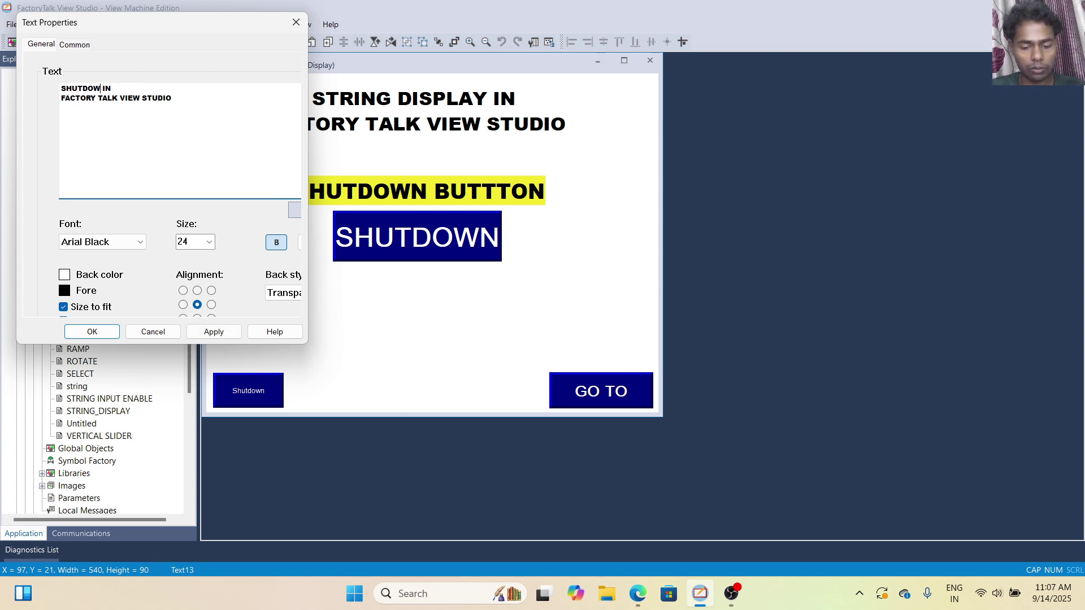
pyautogui.write('TON')
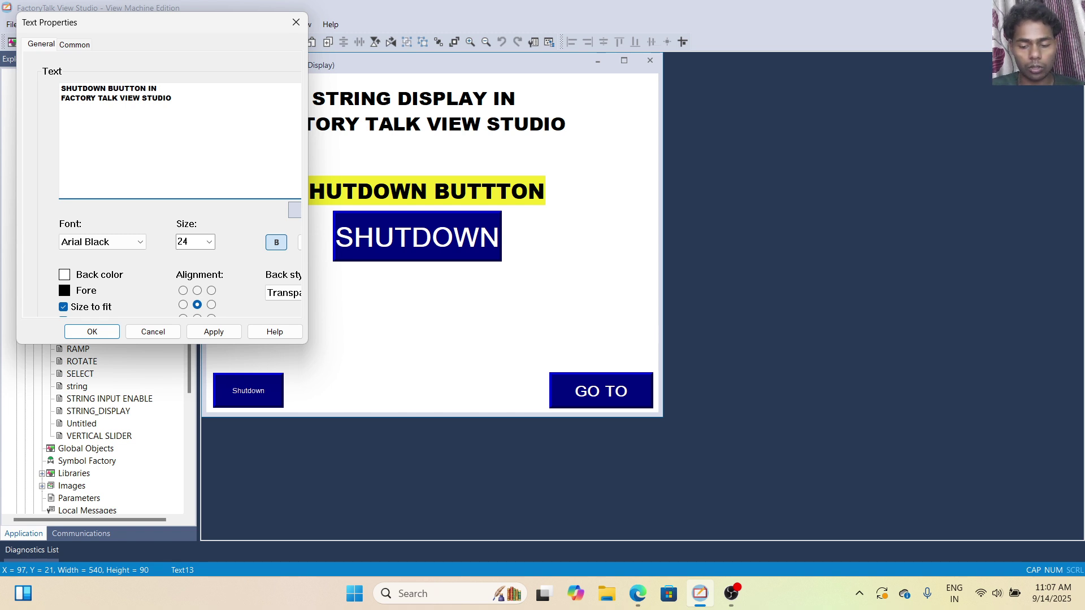
pyautogui.press('BackSpace')
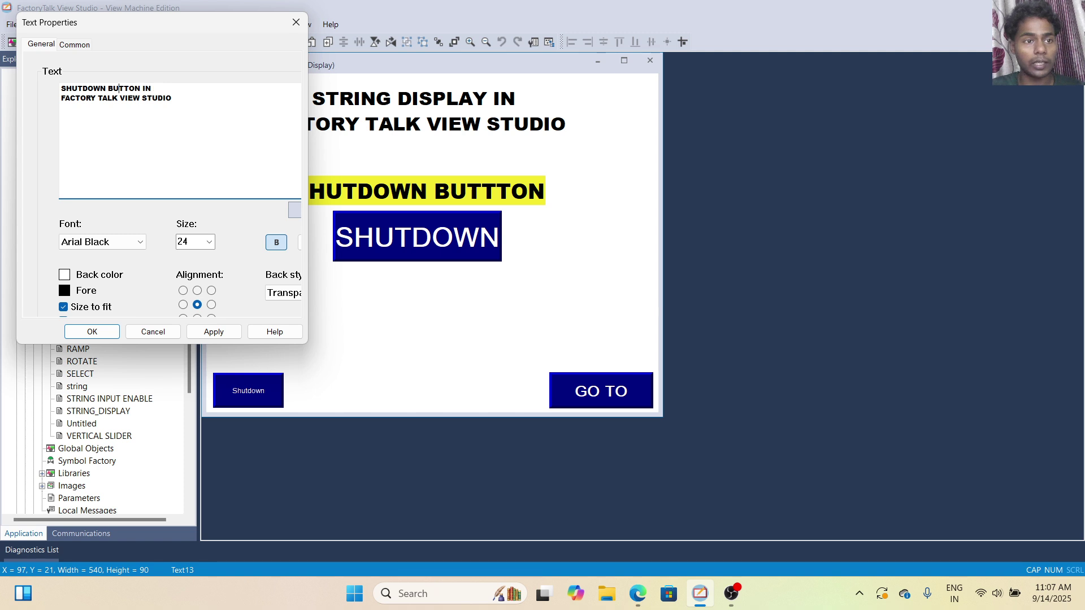
pyautogui.click(214, 332)
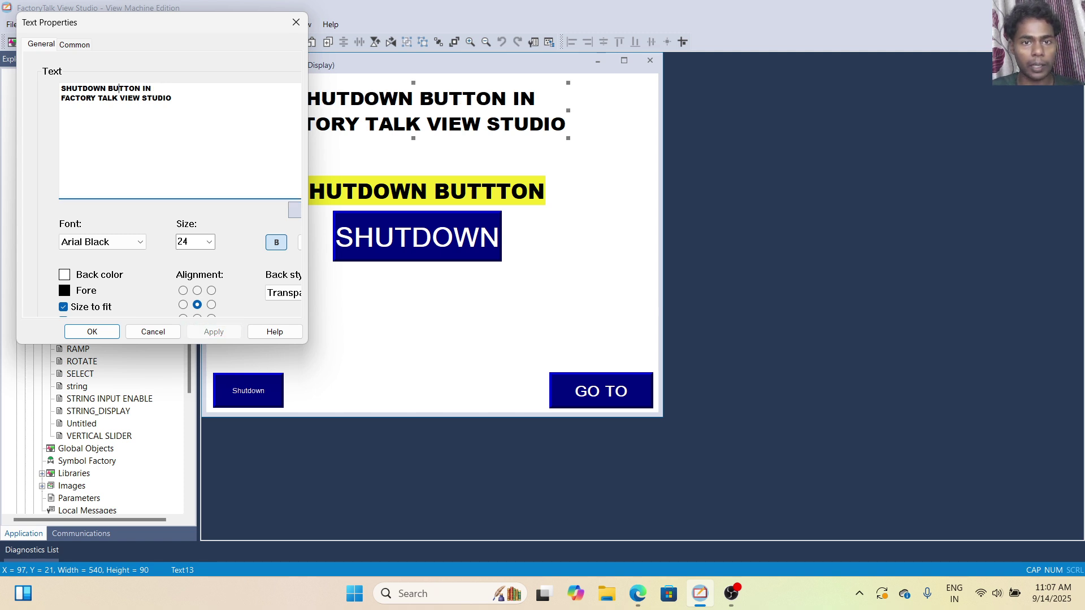
pyautogui.click(93, 332)
# Delete the large SHUTDOWN button beneath the yellow "SHUTDOWN BUTTTON" label
pyautogui.click(362, 305)
pyautogui.click(417, 238)
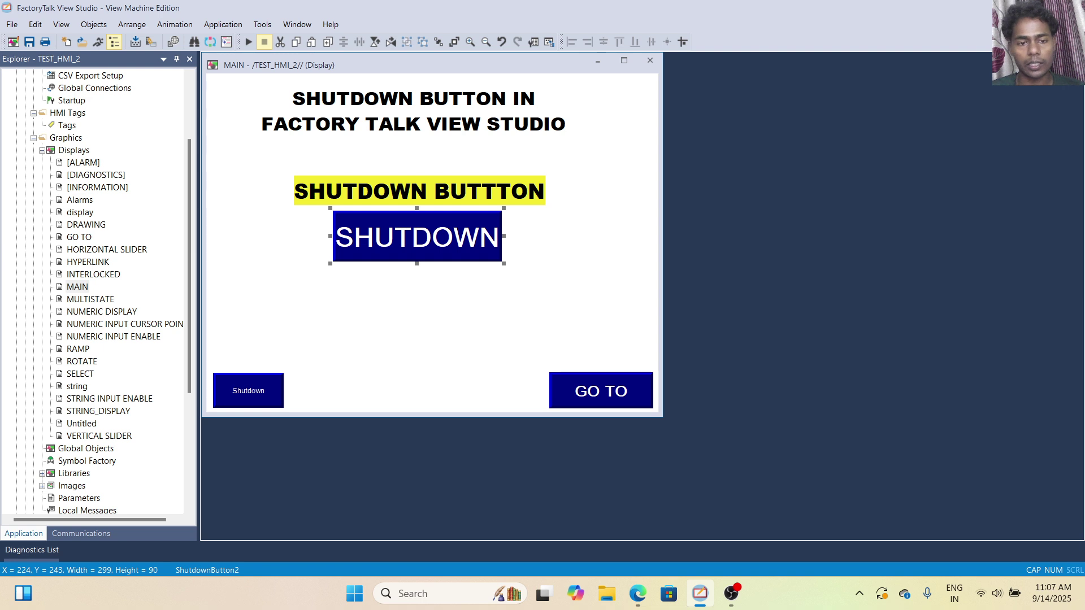
pyautogui.press('Delete')
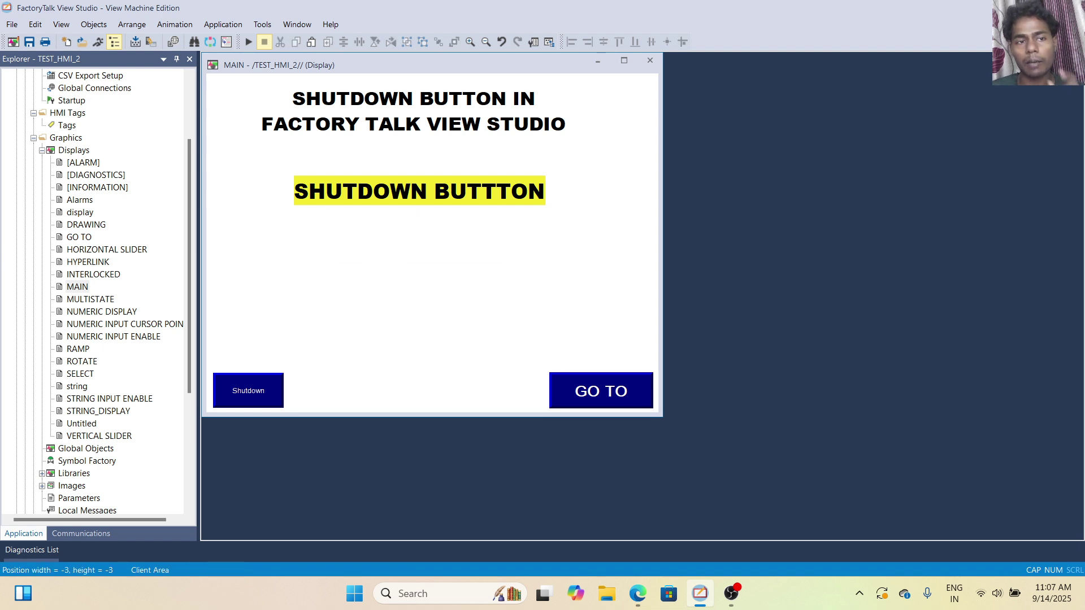
# Try moving the small Shutdown button up beside the title, and undo the move
pyautogui.click(248, 390)
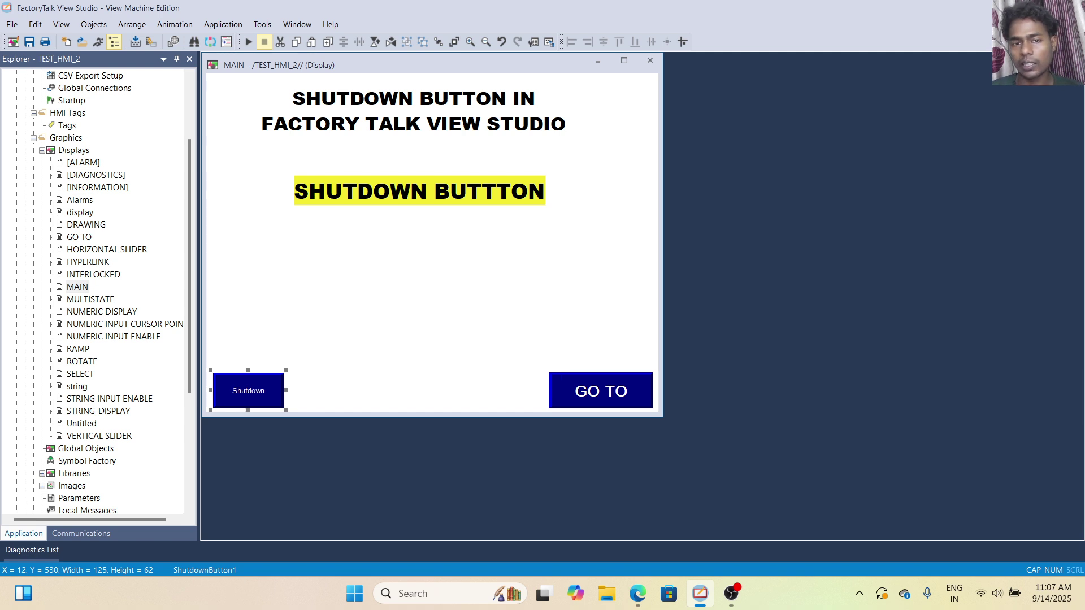
pyautogui.moveTo(248, 390); pyautogui.dragTo(233, 150)
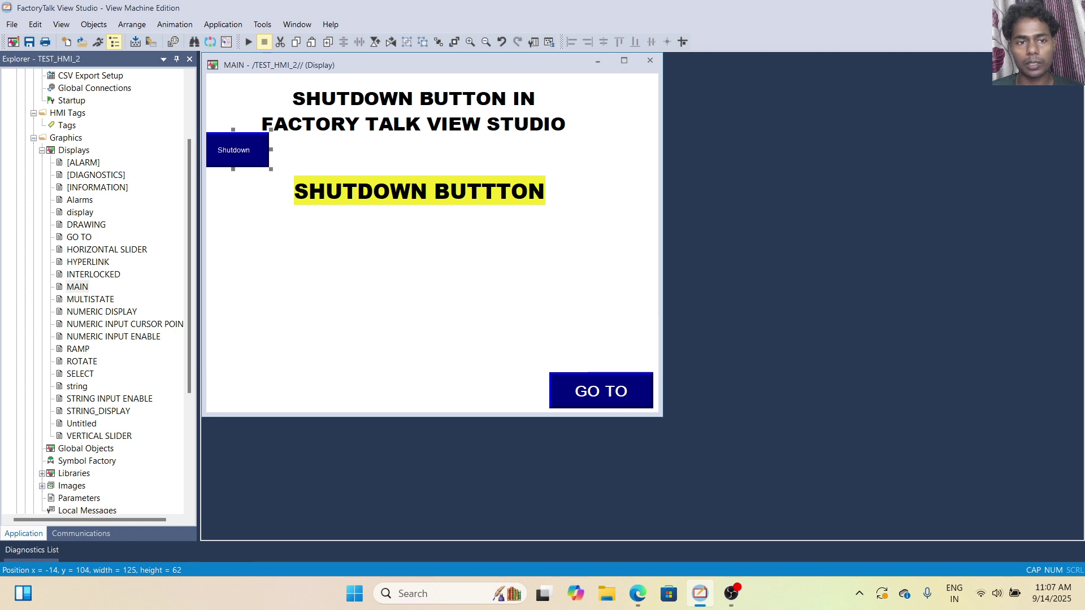
pyautogui.hotkey('ctrl', 'z')
pyautogui.click(395, 294)
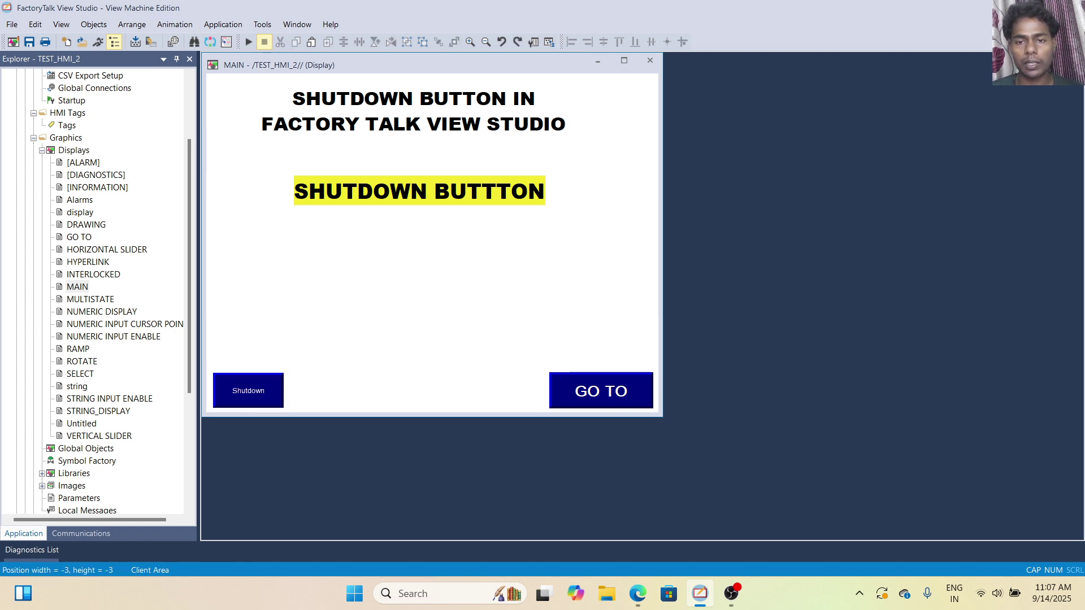
# Draw a new Shutdown button about 264 wide and 75 high below the yellow "SHUTDOWN BUTTTON" label
pyautogui.click(93, 24)
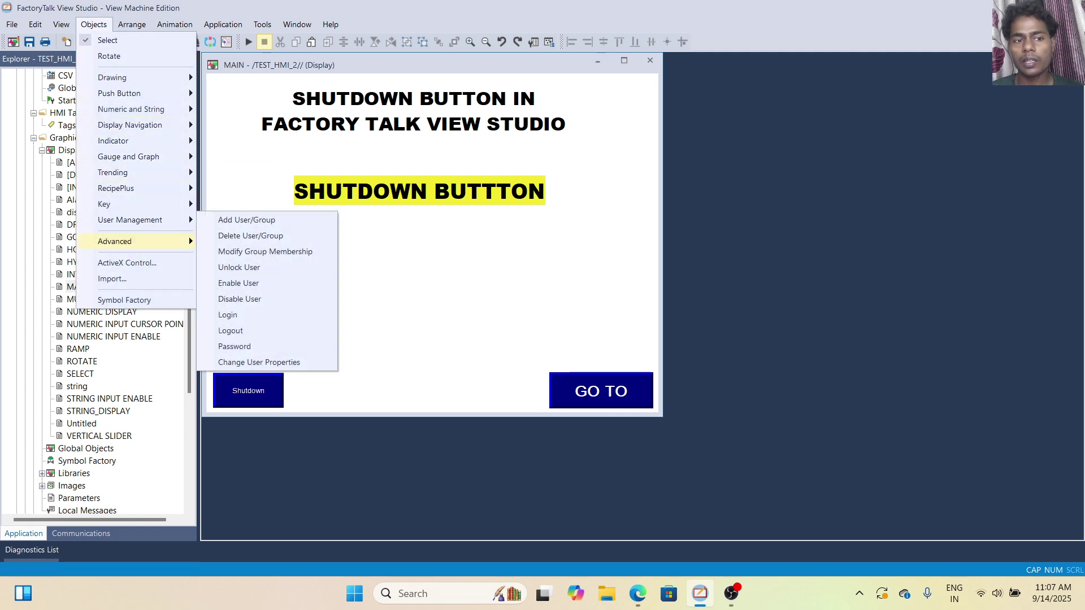
pyautogui.moveTo(129, 241)
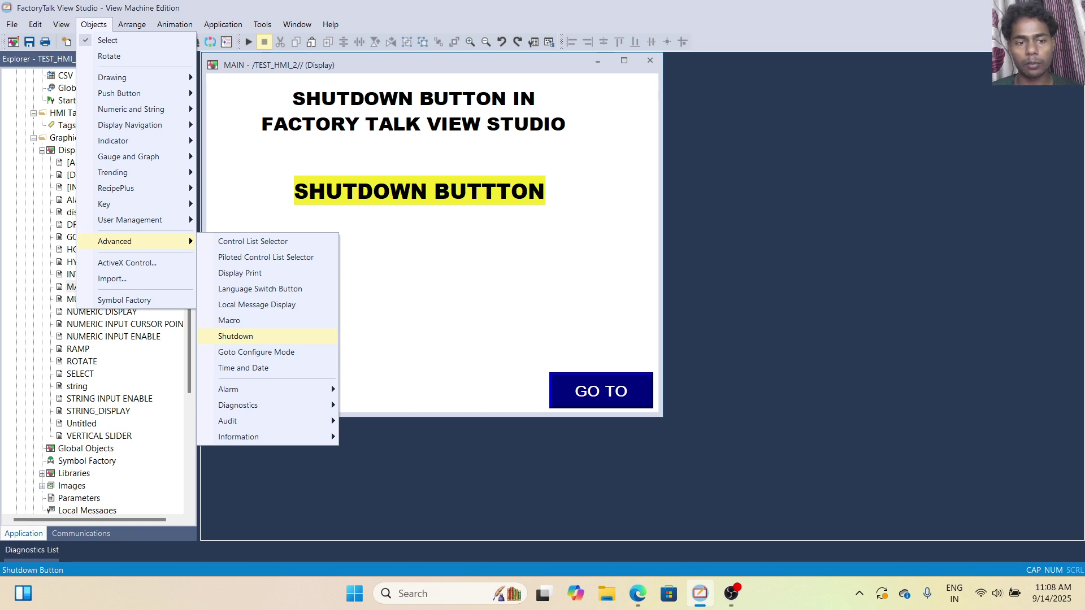
pyautogui.click(236, 337)
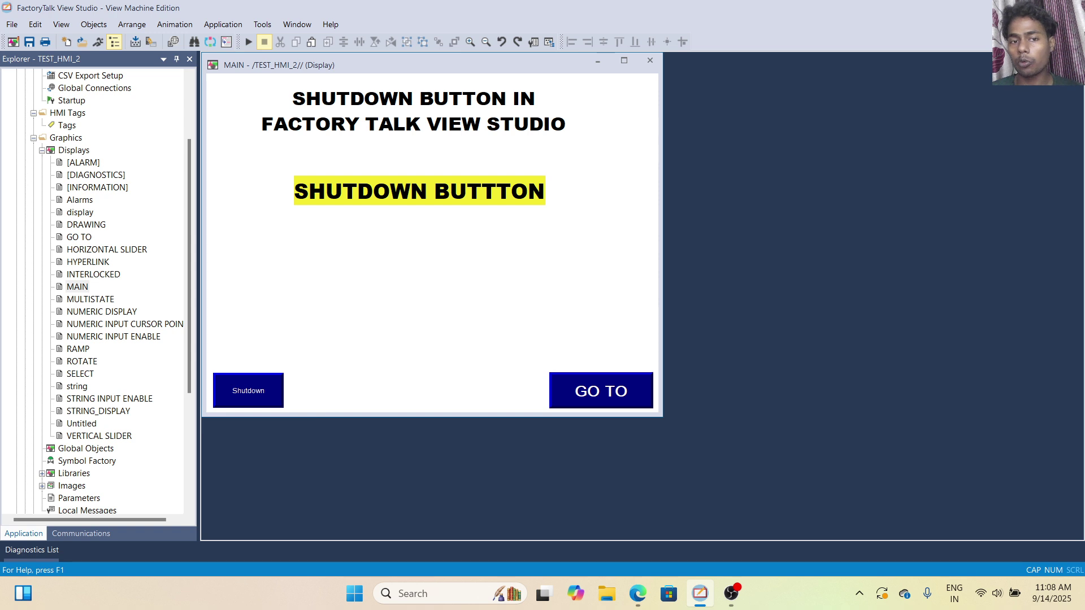
pyautogui.moveTo(332, 214); pyautogui.dragTo(481, 255)
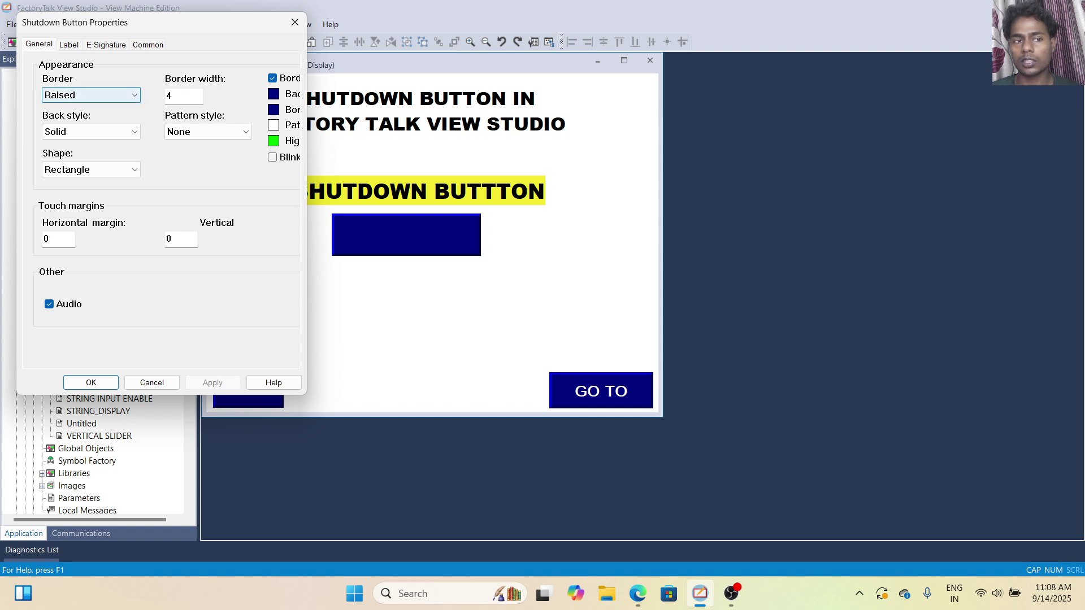
# Check the new button's border options, try the Transparent back style, and return the back style to Solid
pyautogui.click(90, 95)
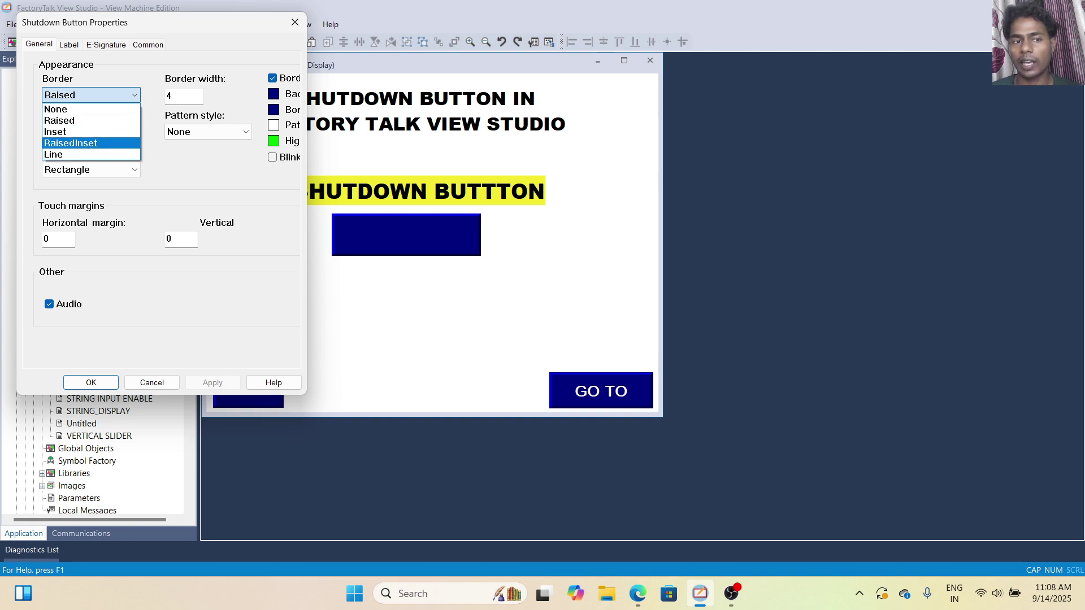
pyautogui.click(154, 146)
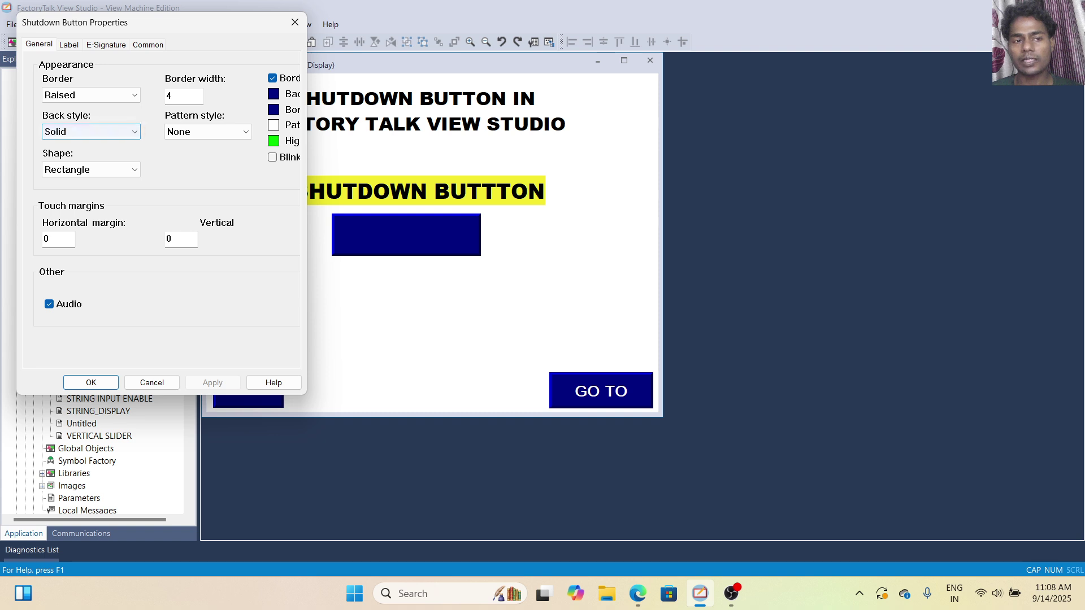
pyautogui.click(90, 132)
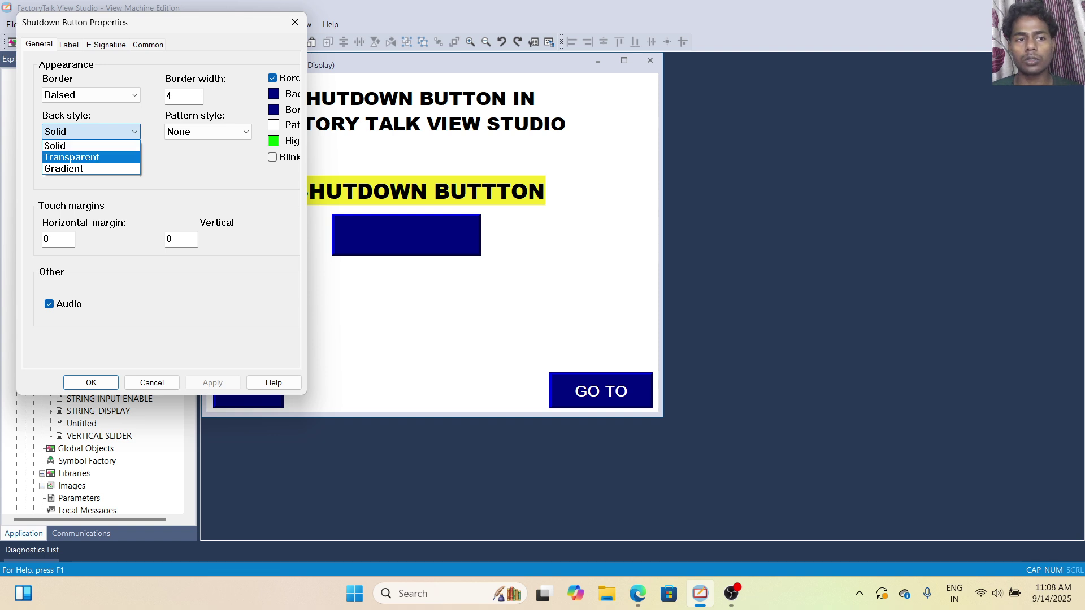
pyautogui.click(91, 158)
pyautogui.click(213, 382)
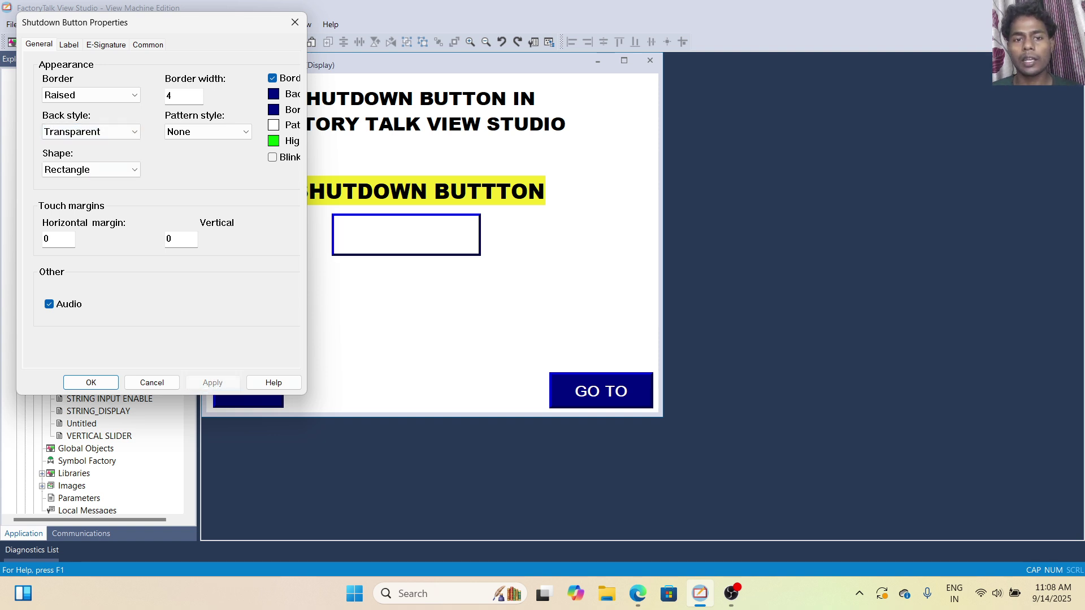
pyautogui.click(91, 131)
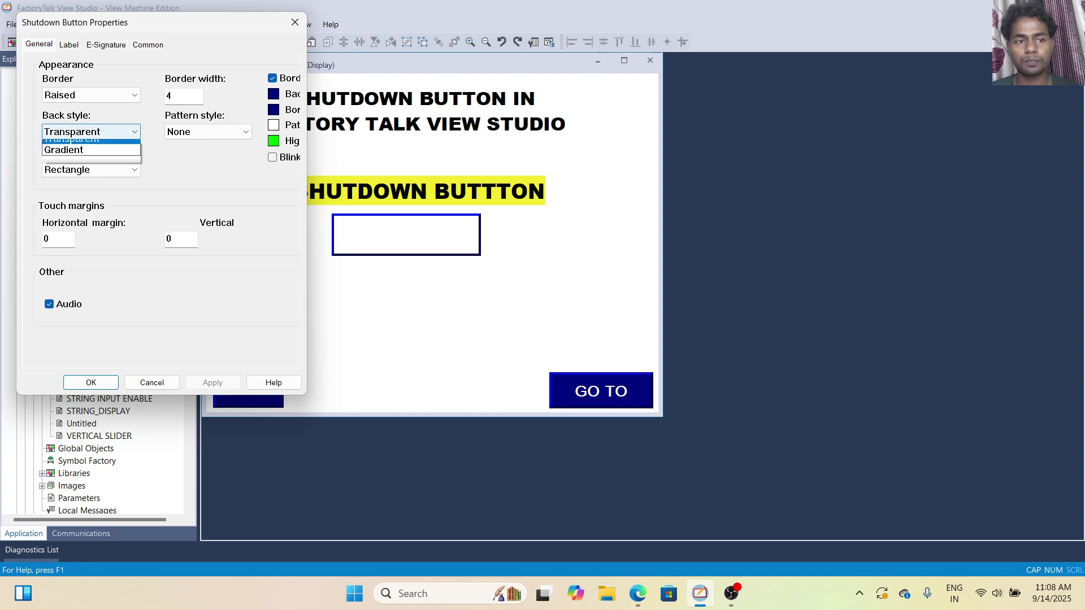
pyautogui.click(90, 145)
pyautogui.click(213, 383)
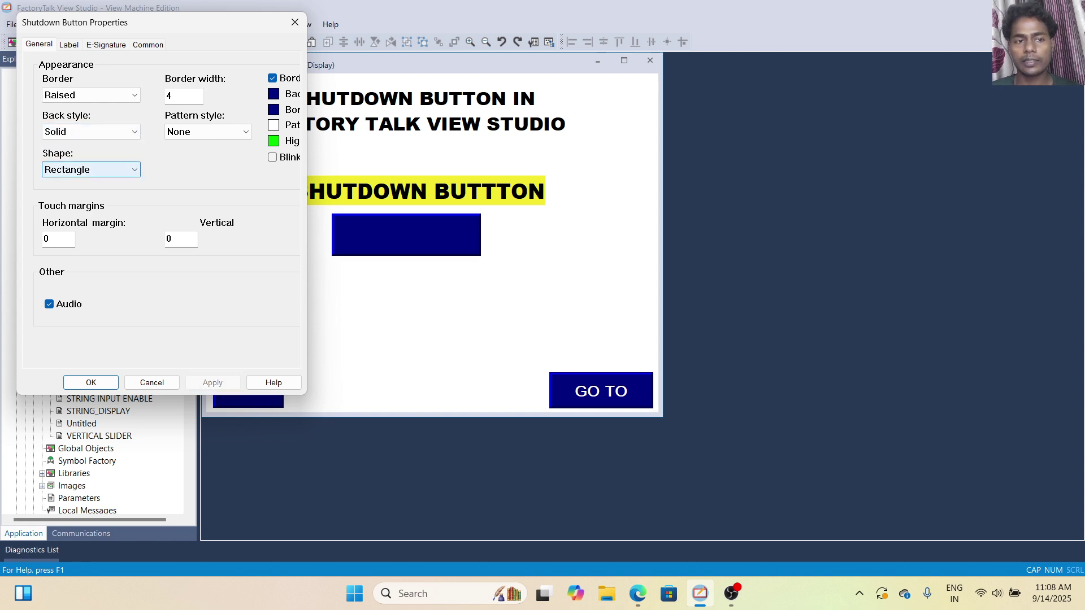
# Check the button's shape options, and try a Transparent back style with a border width of 10
pyautogui.click(91, 170)
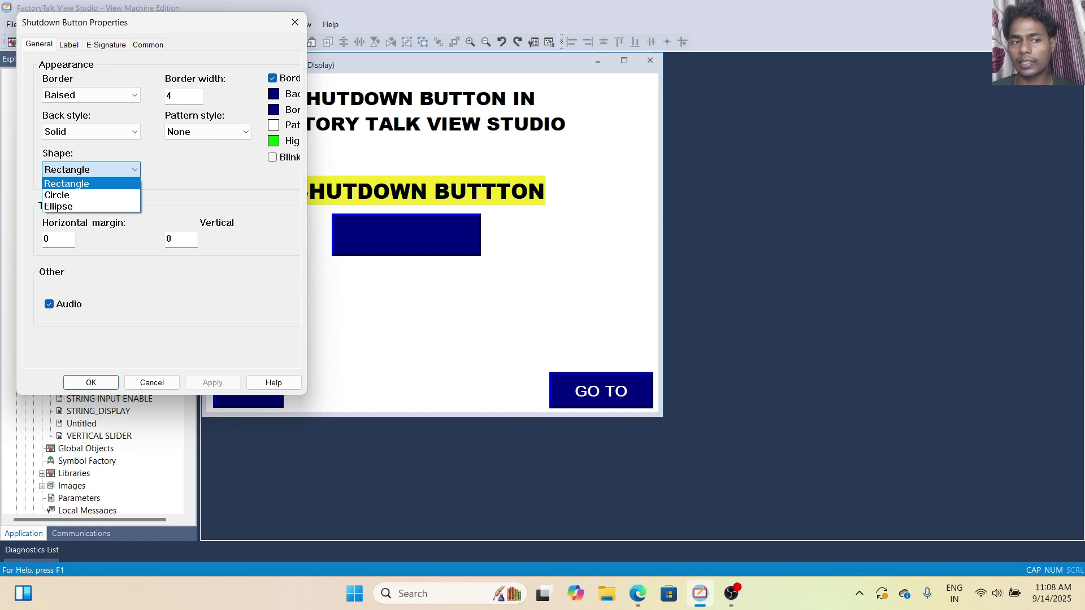
pyautogui.click(91, 169)
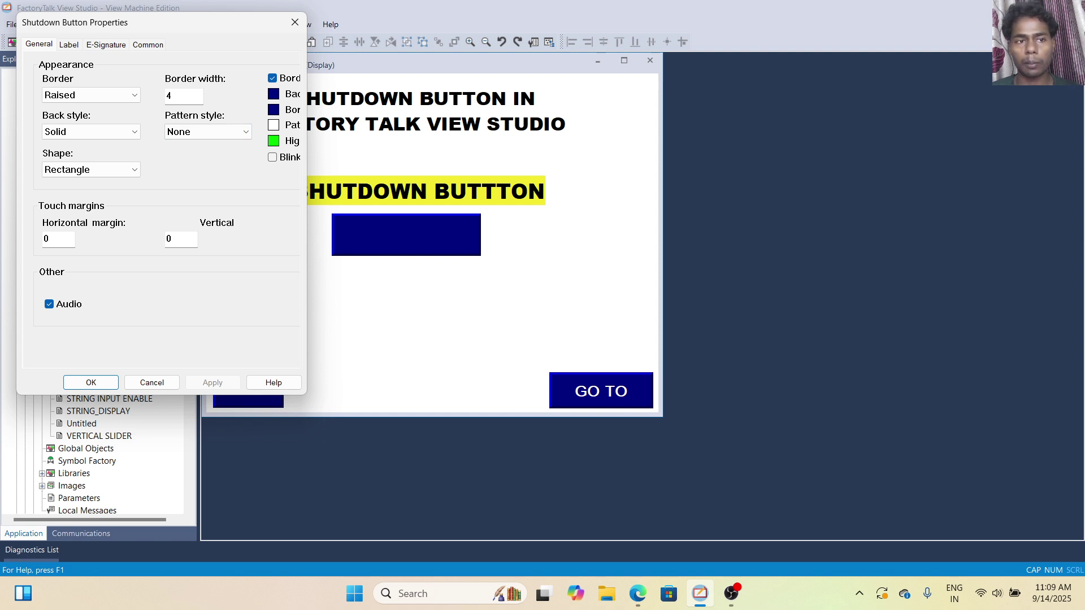
pyautogui.doubleClick(170, 97)
pyautogui.click(90, 132)
pyautogui.click(68, 158)
pyautogui.click(213, 382)
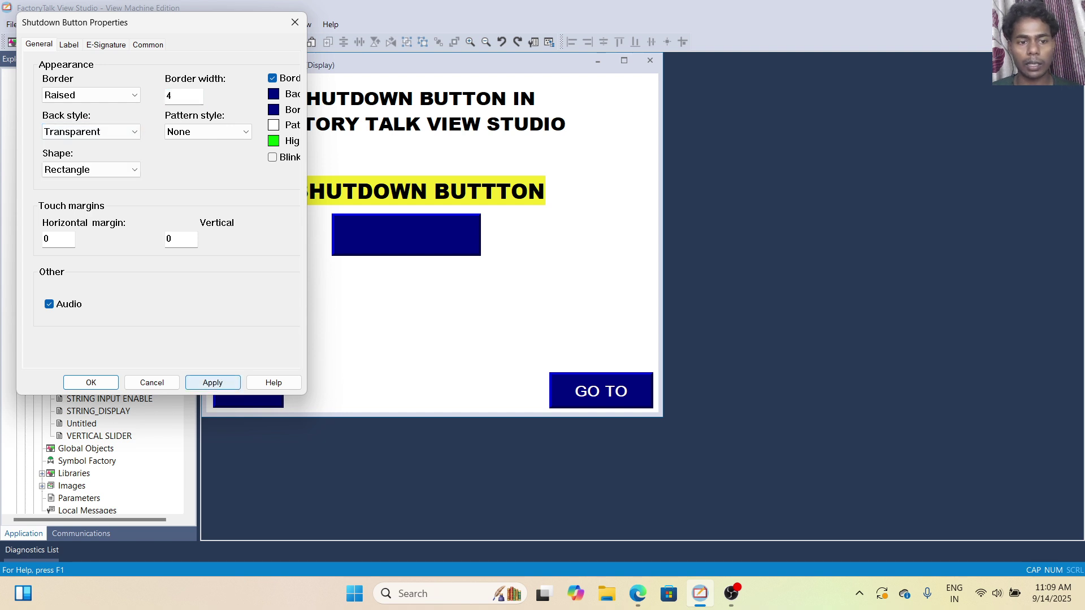
pyautogui.doubleClick(169, 96)
pyautogui.write('10')
pyautogui.click(213, 383)
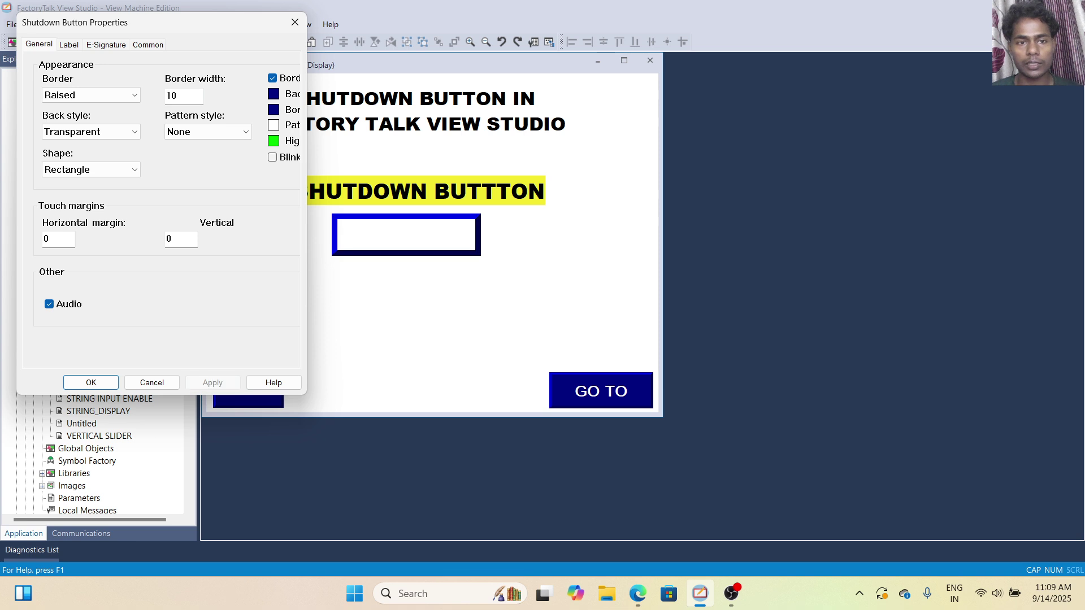
# Set the new button's border width to 4 and accept its properties
pyautogui.doubleClick(171, 96)
pyautogui.write('4')
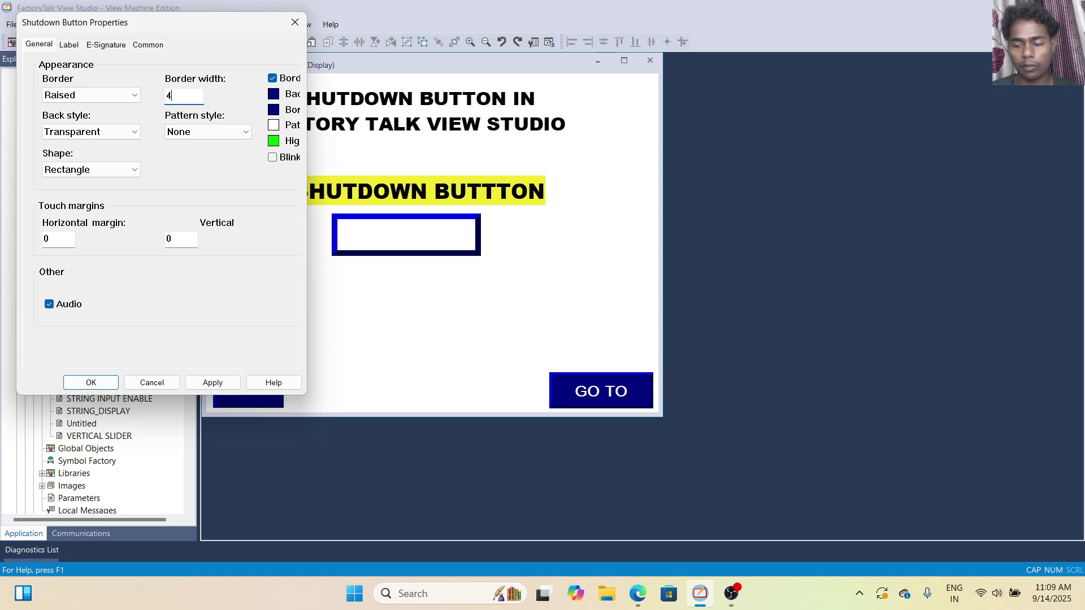
pyautogui.press('Return')
# Reopen the new Shutdown button's properties and apply the Solid back style
pyautogui.doubleClick(407, 235)
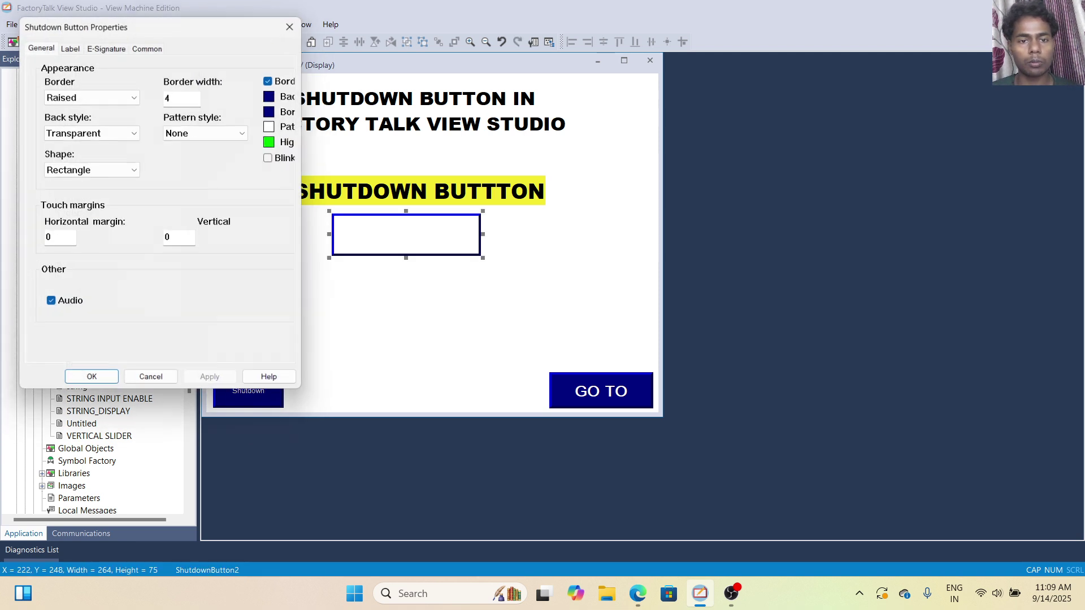
pyautogui.click(119, 132)
pyautogui.press('Escape')
pyautogui.click(119, 132)
pyautogui.click(101, 145)
pyautogui.click(212, 382)
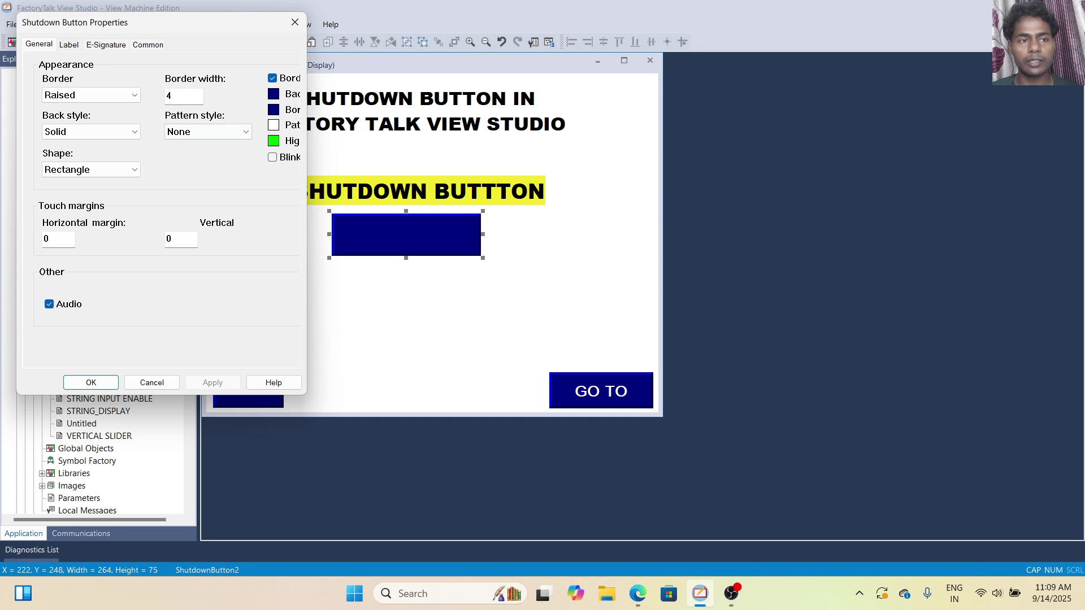
# Enter SHUTDOWN as the new Shutdown button's label caption
pyautogui.click(69, 45)
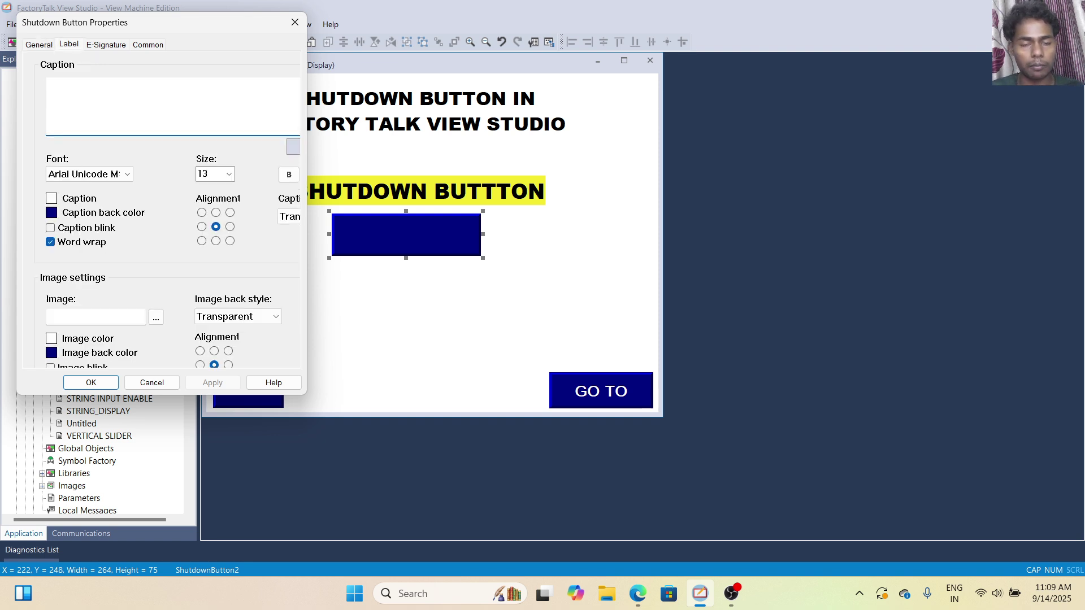
pyautogui.write('SH')
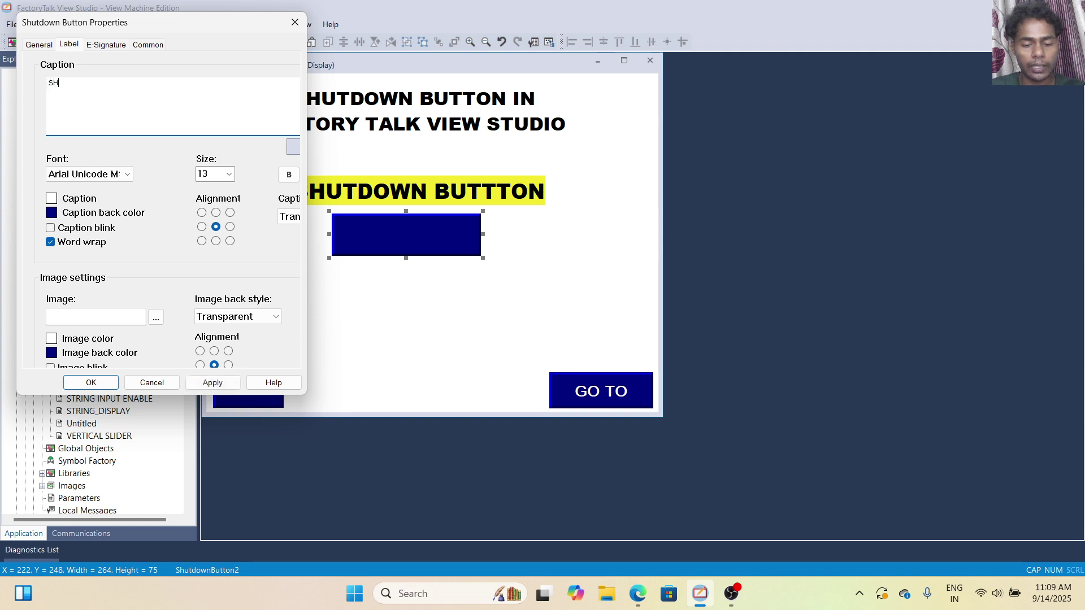
pyautogui.write('UT')
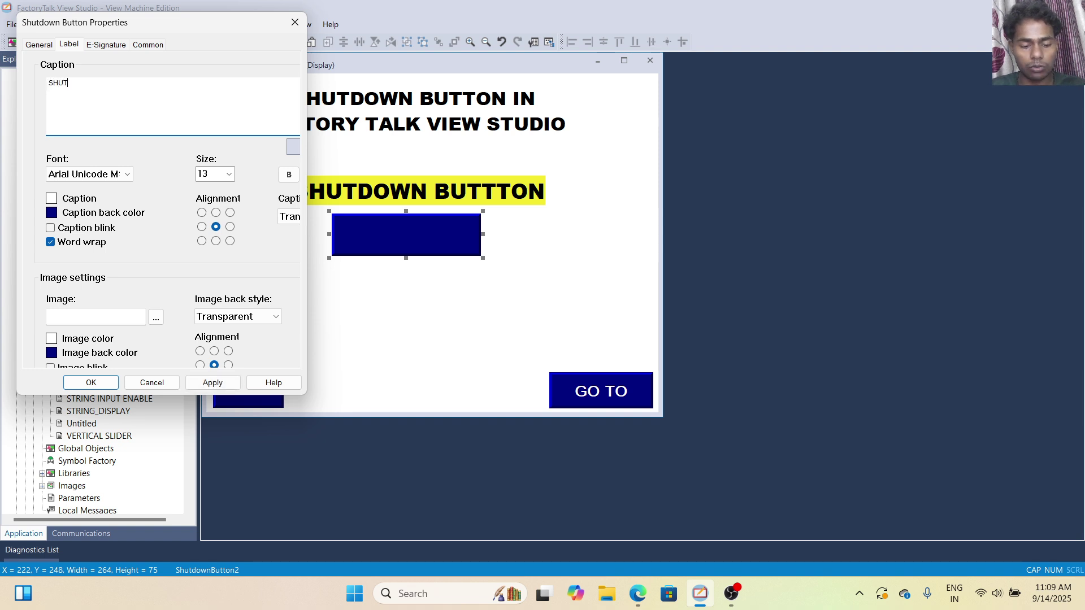
pyautogui.write('DOWN')
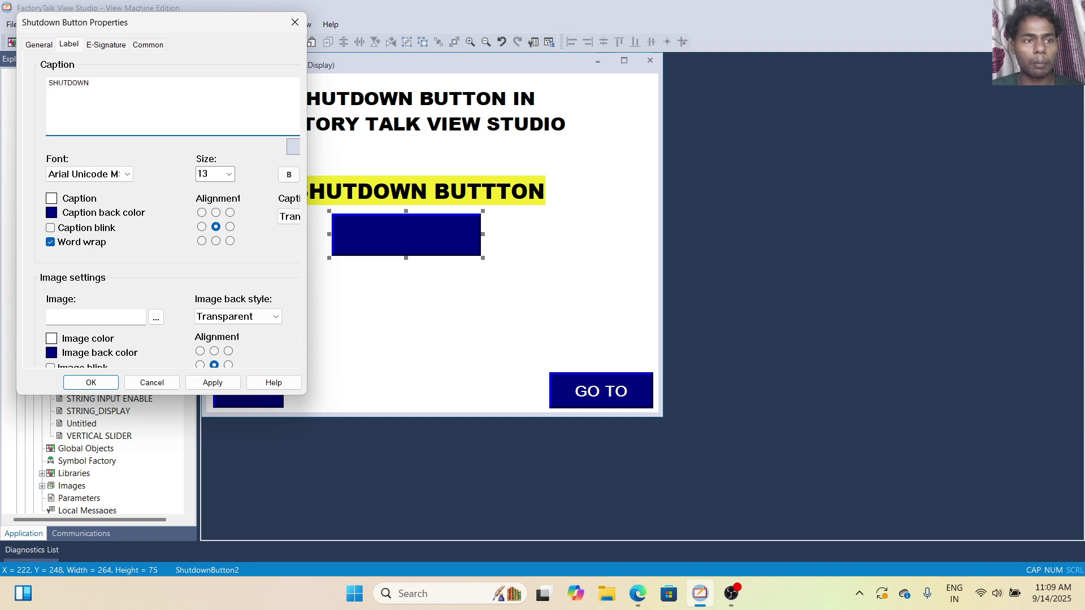
# Format the SHUTDOWN caption as bold Arial Black at size 28 and apply it to the button
pyautogui.click(127, 174)
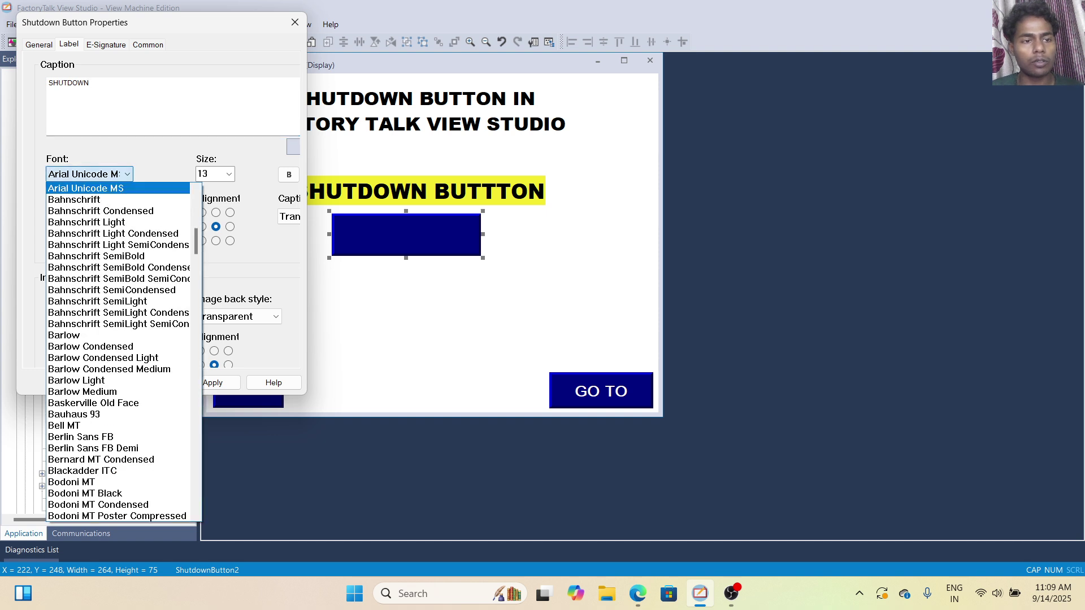
pyautogui.scroll(2, 118, 276)
pyautogui.scroll(2, 118, 277)
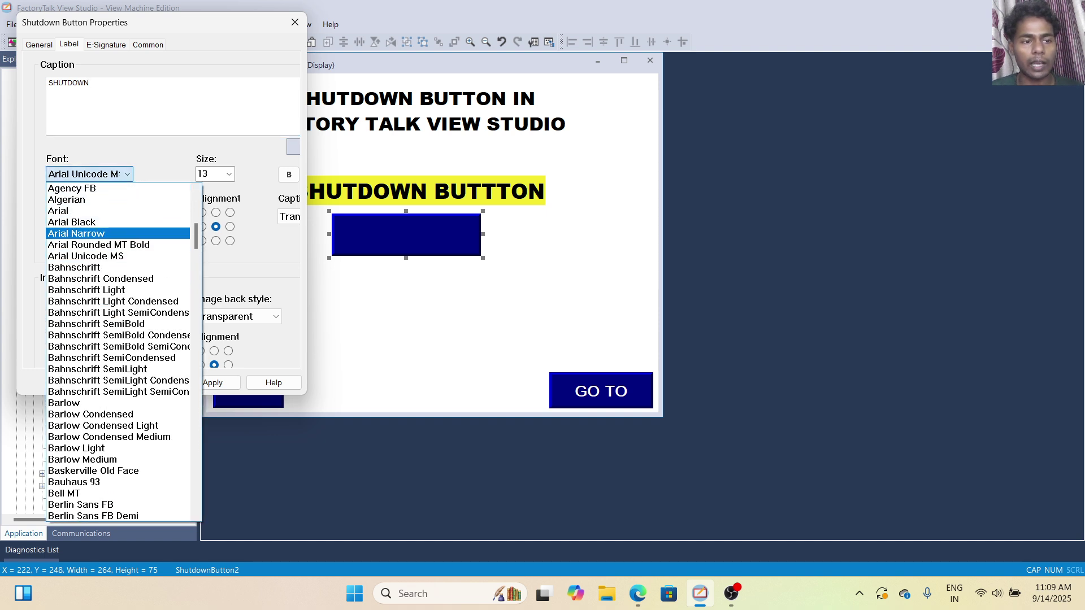
pyautogui.click(85, 220)
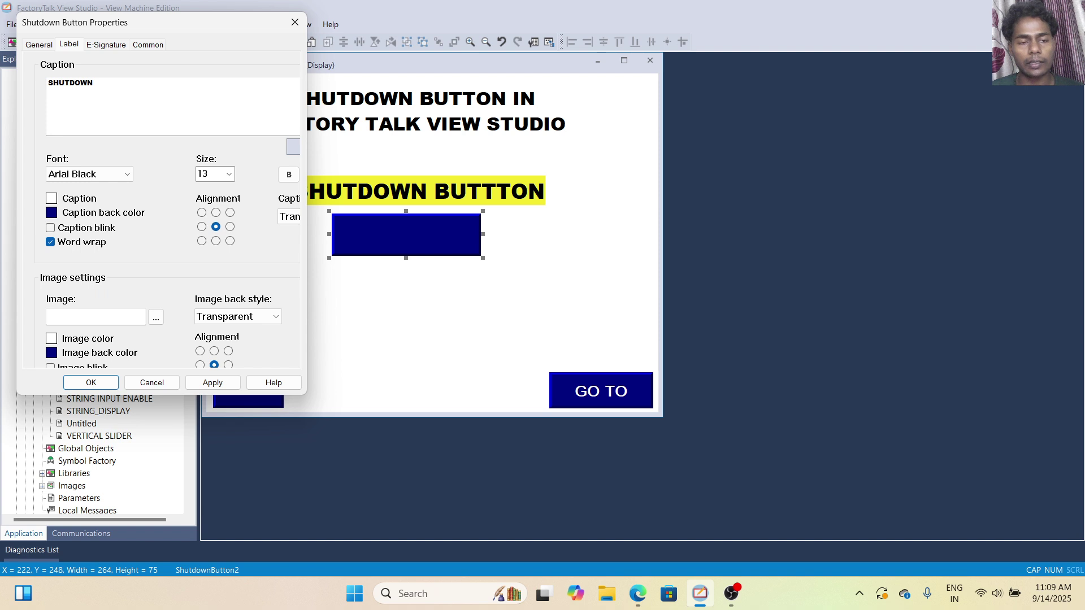
pyautogui.click(229, 175)
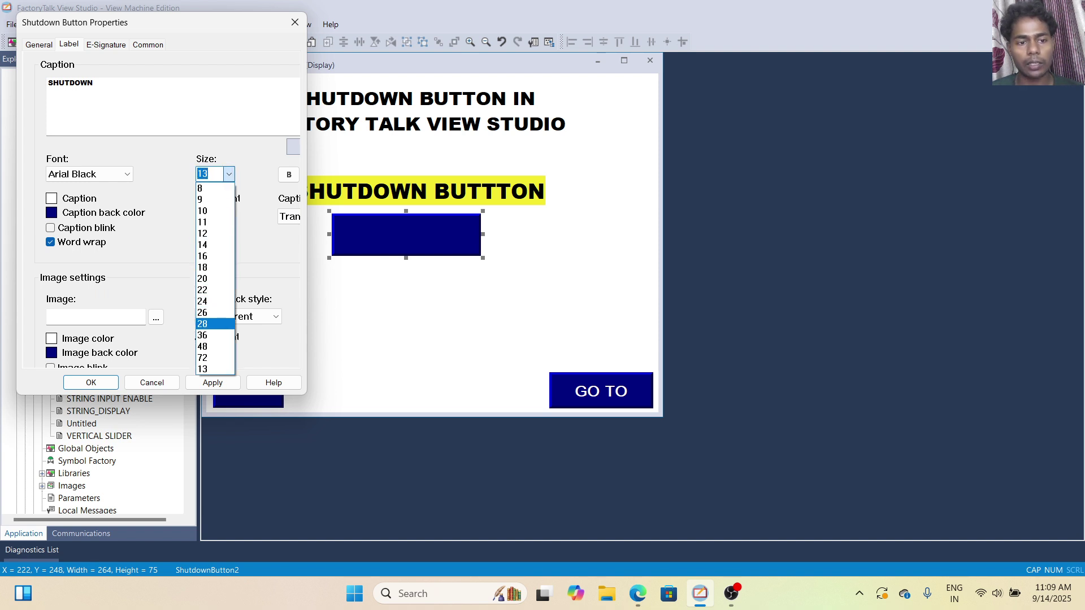
pyautogui.click(209, 324)
pyautogui.click(289, 175)
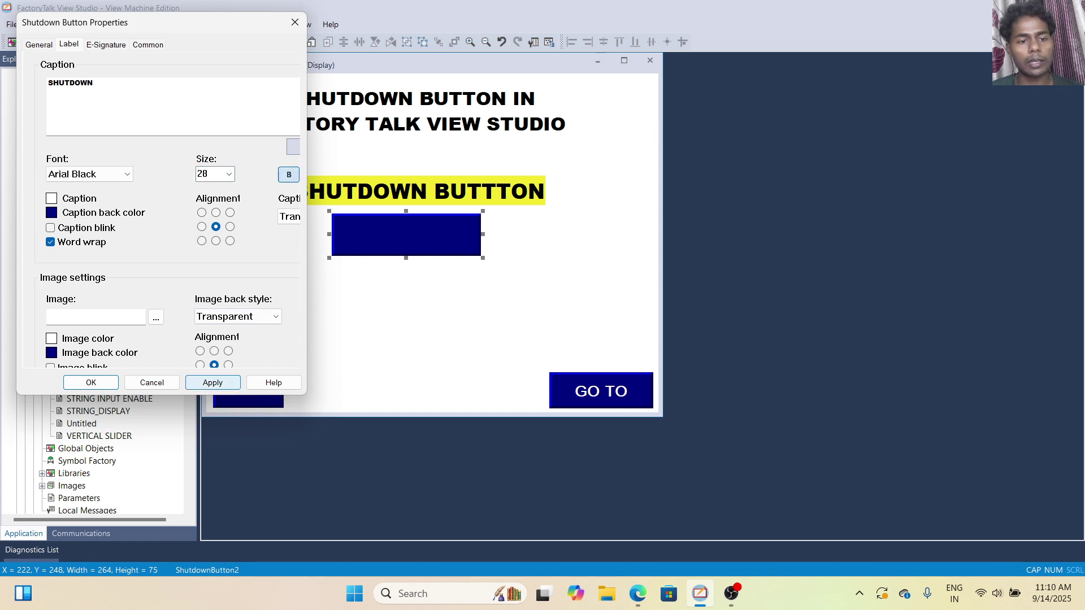
pyautogui.click(213, 382)
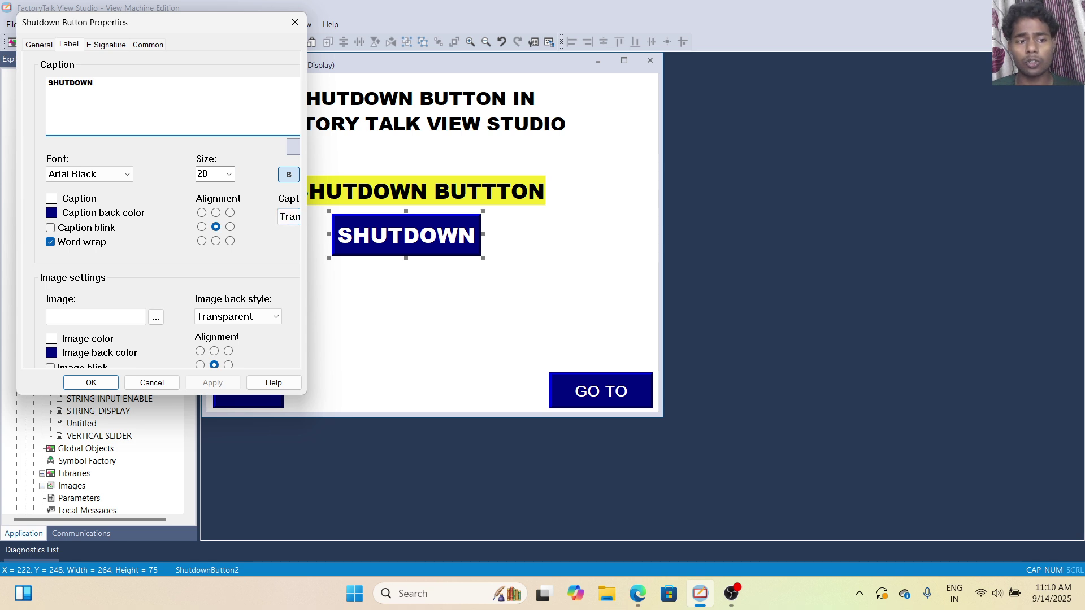
# Add the Alm_AckReqd image from the Rockwell Library Images folder to the Shutdown button's label and accept its properties
pyautogui.click(156, 317)
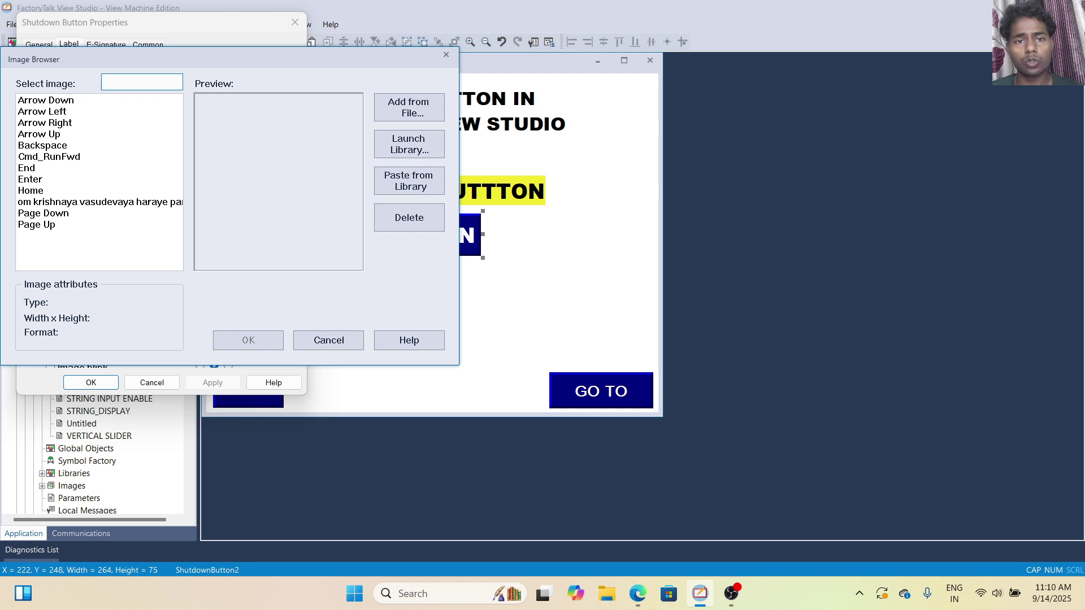
pyautogui.click(409, 107)
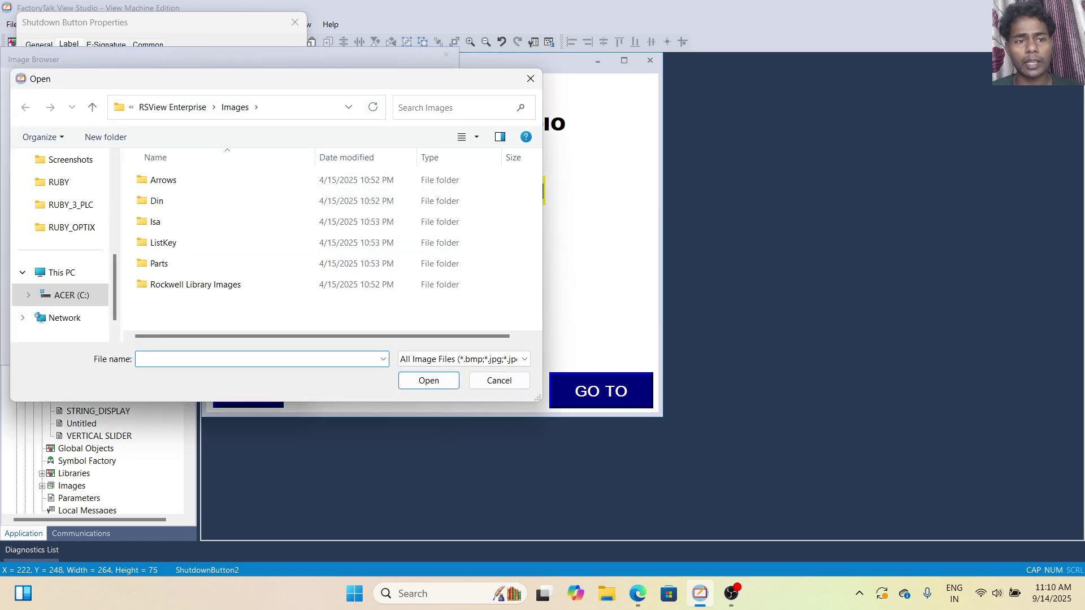
pyautogui.click(196, 285)
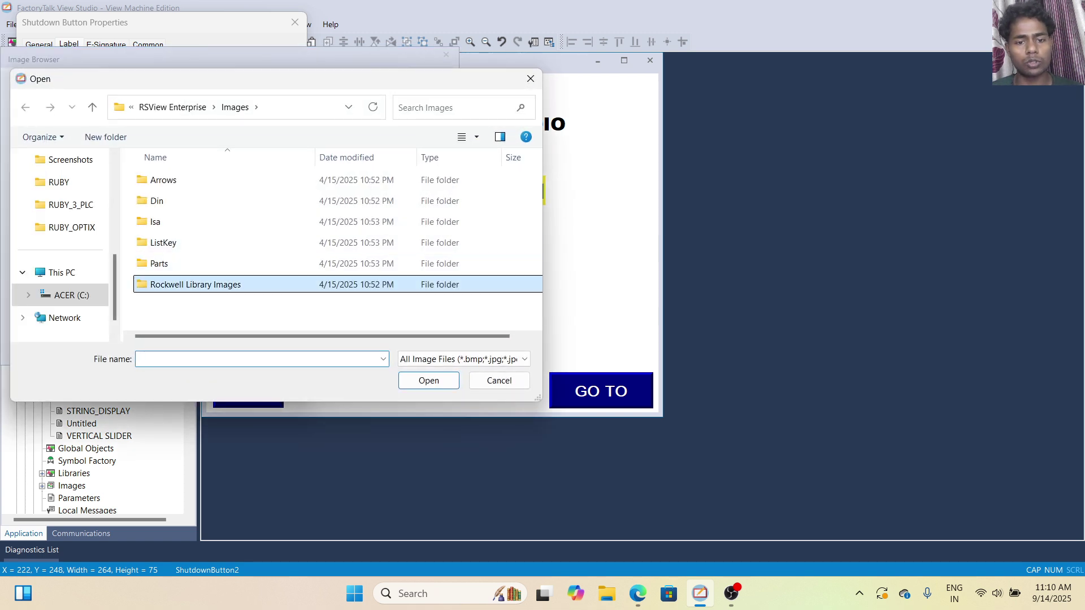
pyautogui.doubleClick(327, 285)
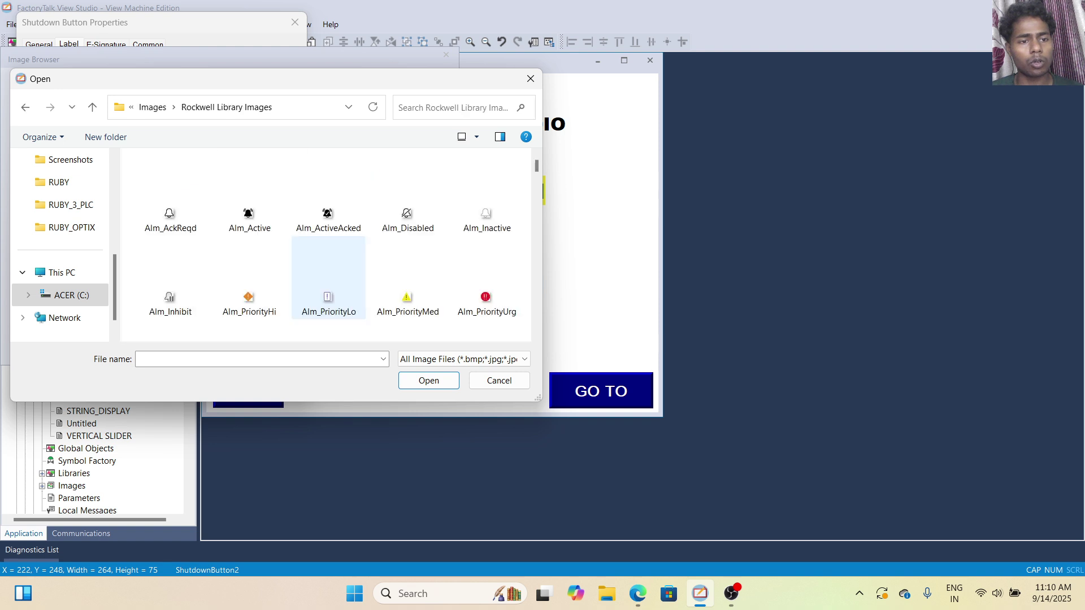
pyautogui.click(170, 220)
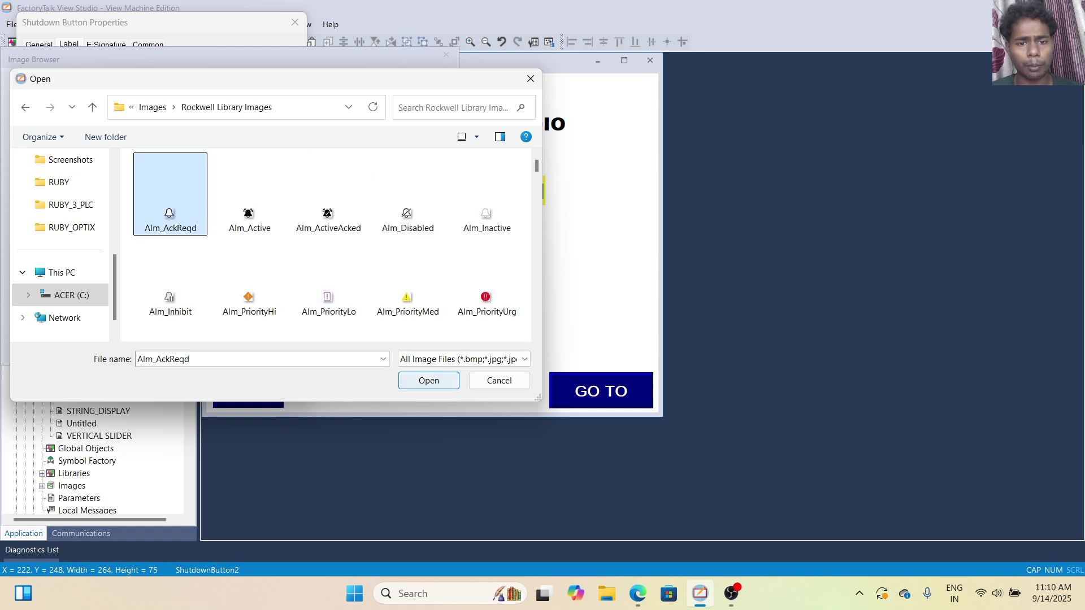
pyautogui.click(429, 380)
pyautogui.click(248, 340)
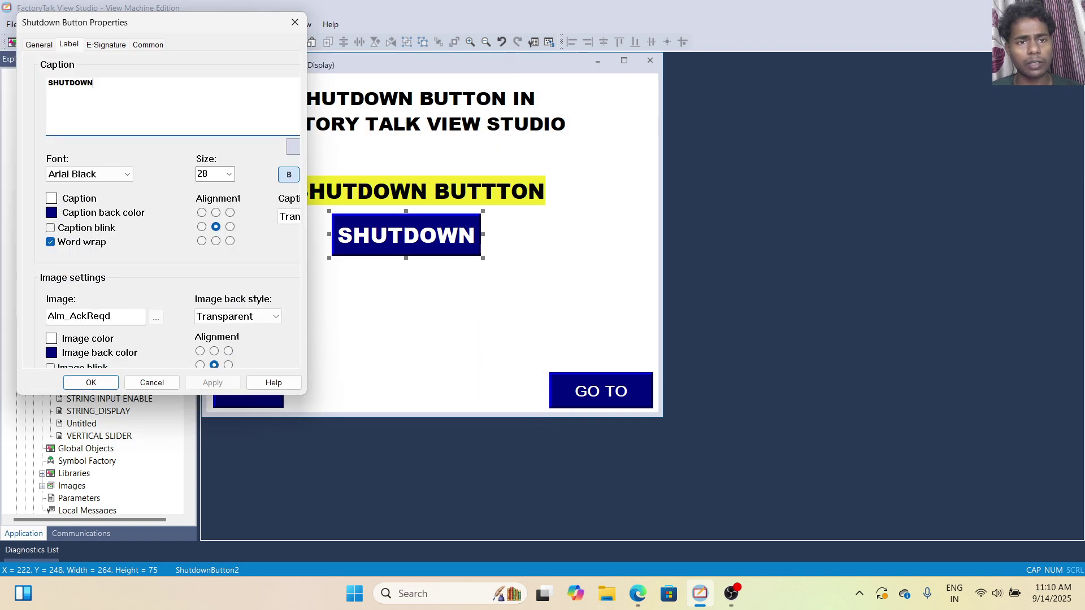
pyautogui.click(91, 382)
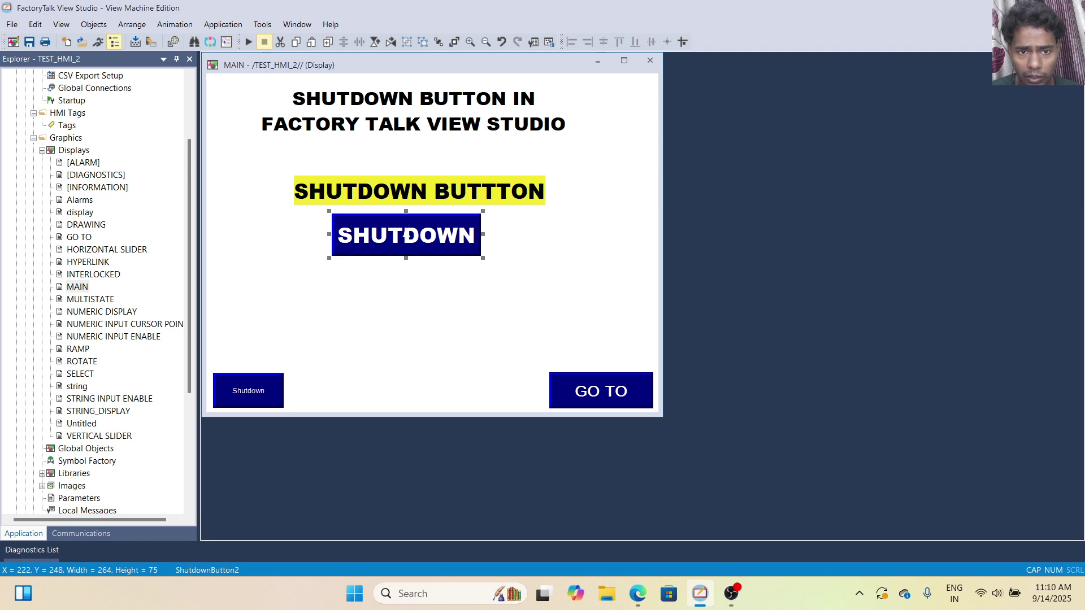
# Reopen the large Shutdown button's properties, clear its caption to check the image alone, and restore the SHUTDOWN caption
pyautogui.doubleClick(407, 236)
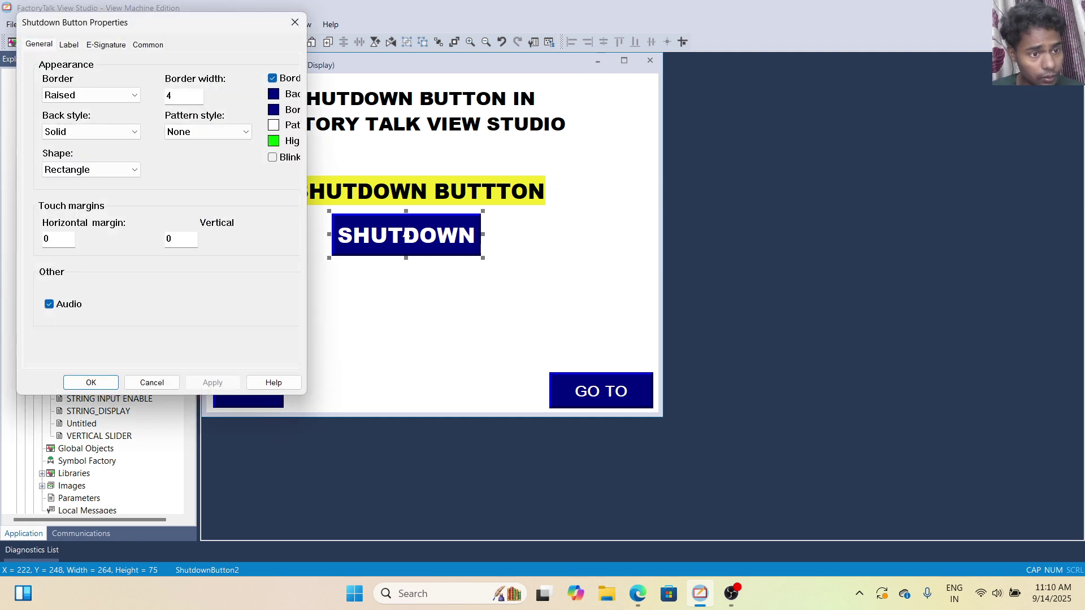
pyautogui.hotkey('ctrl', 'Tab')
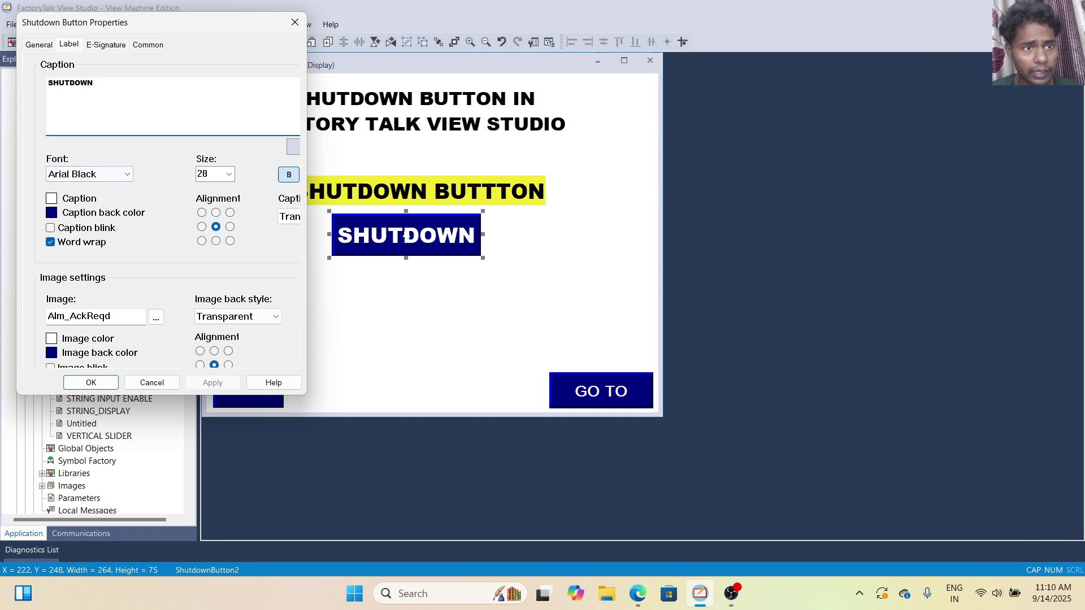
pyautogui.hotkey('ctrl', 'a')
pyautogui.press('BackSpace')
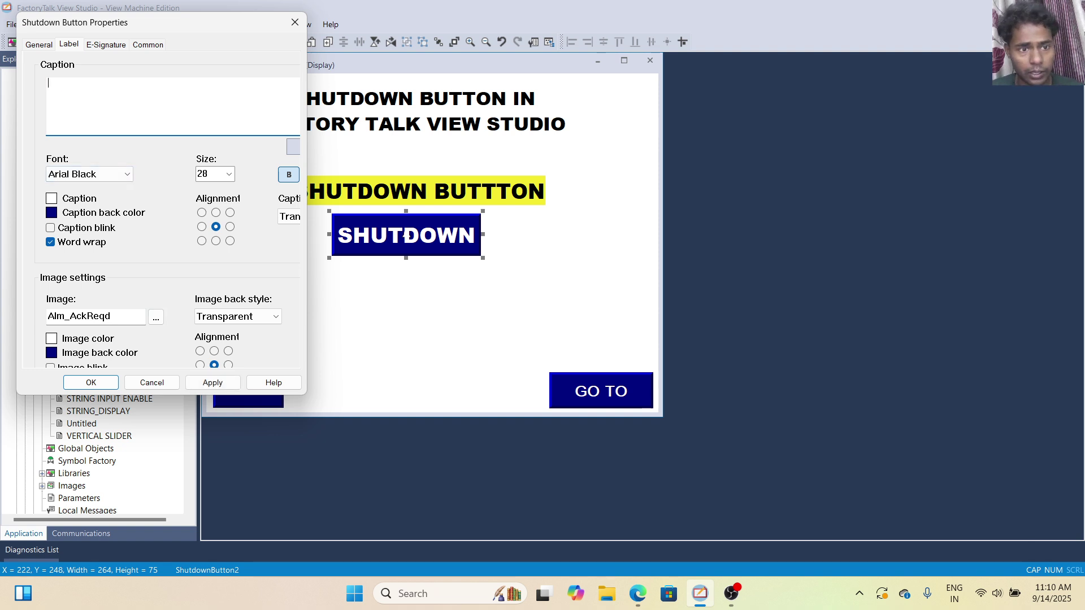
pyautogui.hotkey('alt', 'a')
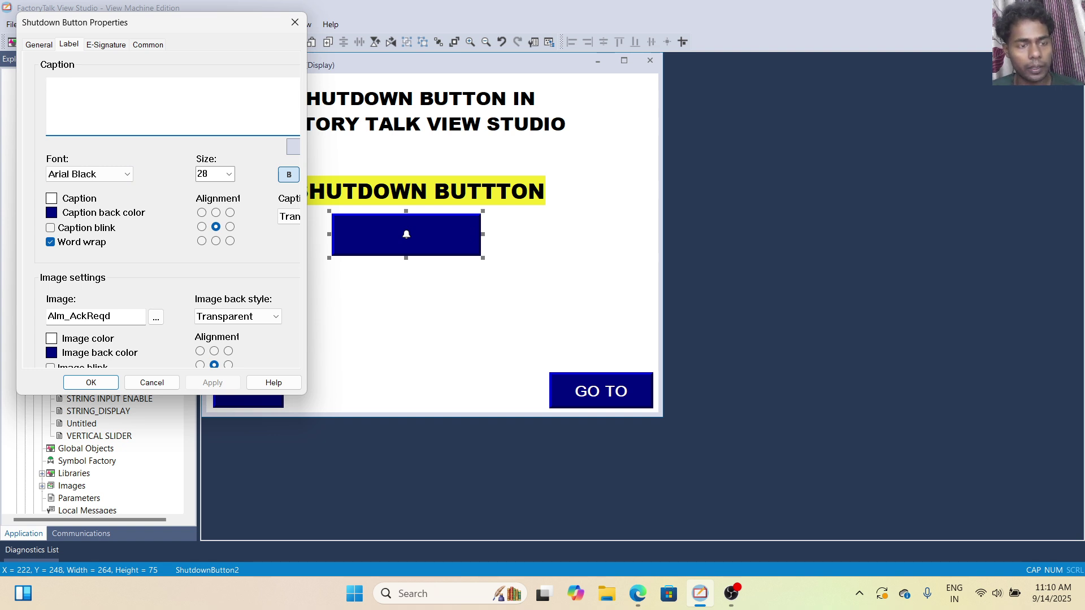
pyautogui.write('SHUTDOWN')
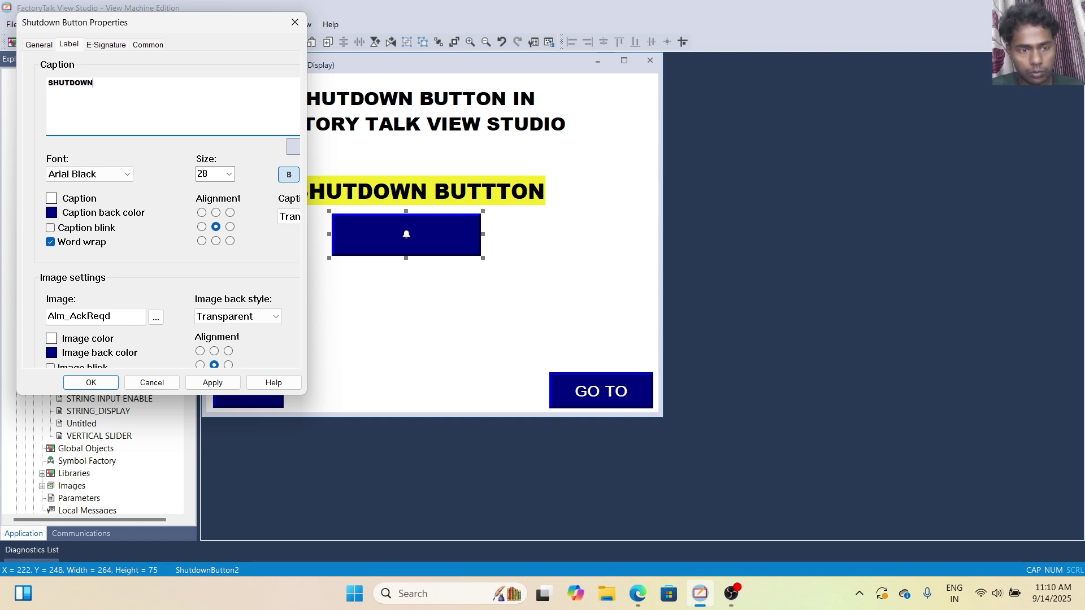
pyautogui.click(212, 383)
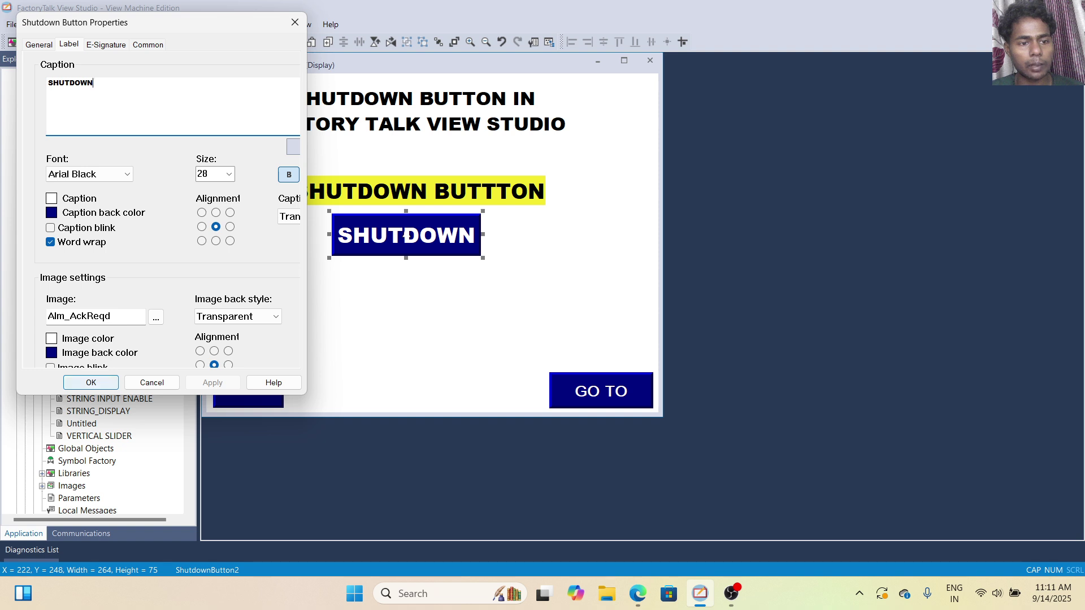
# Review the button's image back style options, electronic signature settings and common settings, and accept its properties
pyautogui.click(237, 317)
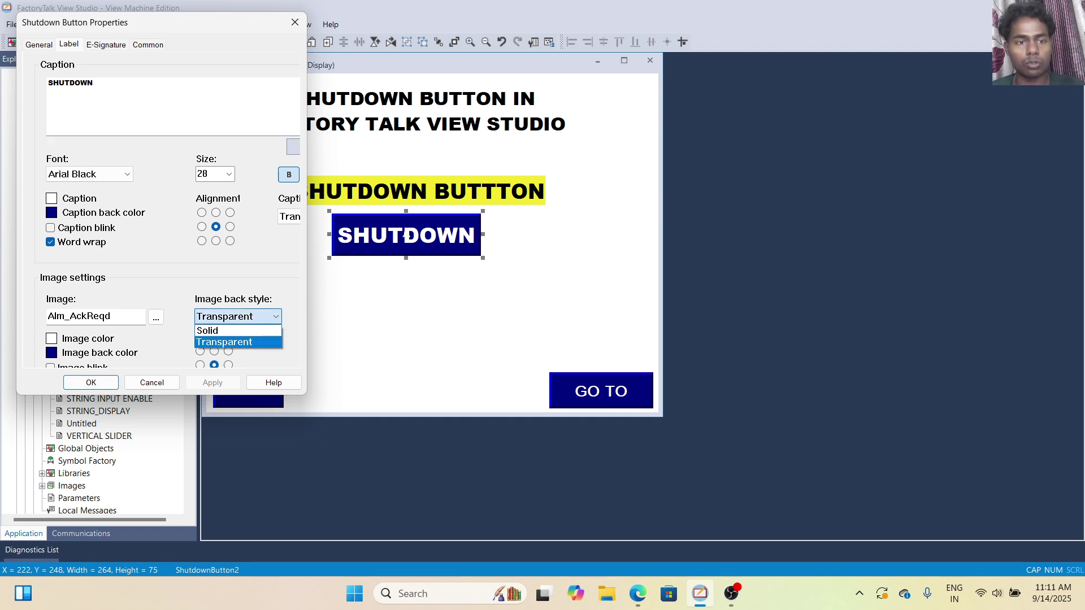
pyautogui.click(237, 316)
pyautogui.click(106, 45)
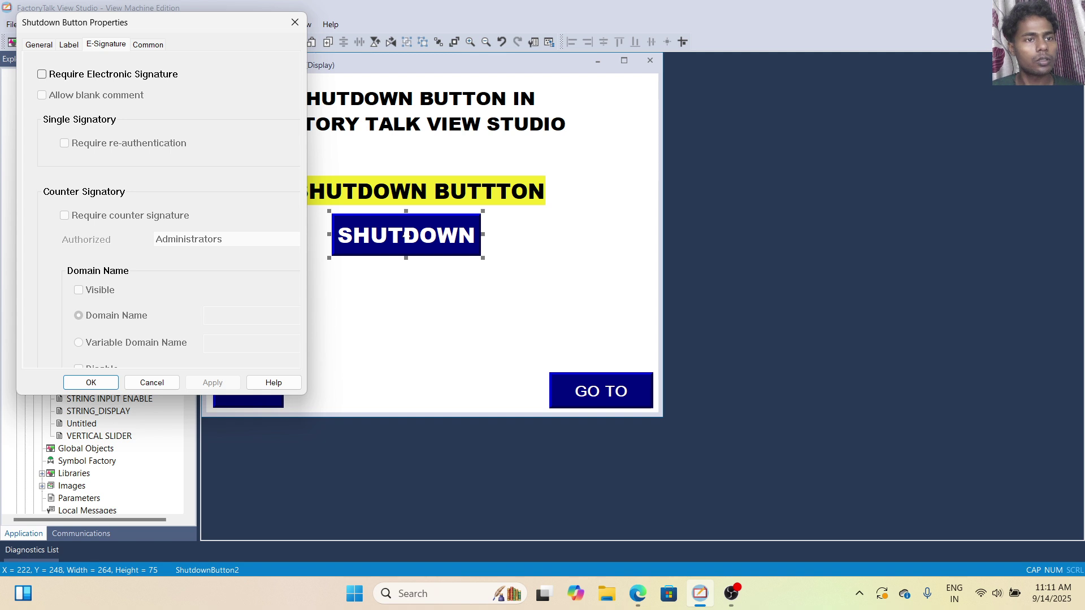
pyautogui.hotkey('ctrl', 'Tab')
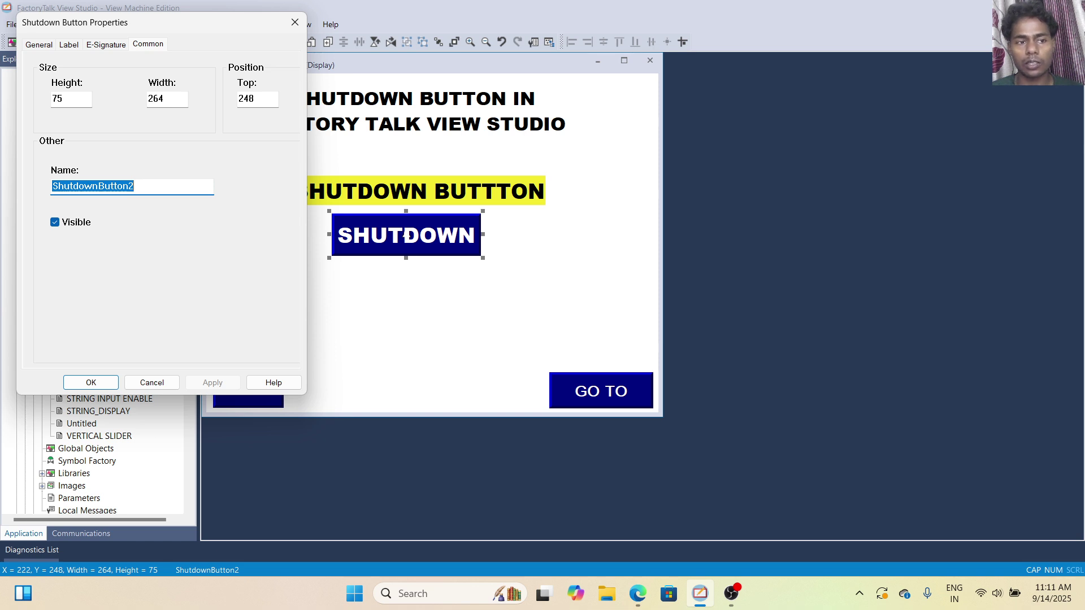
pyautogui.press('Return')
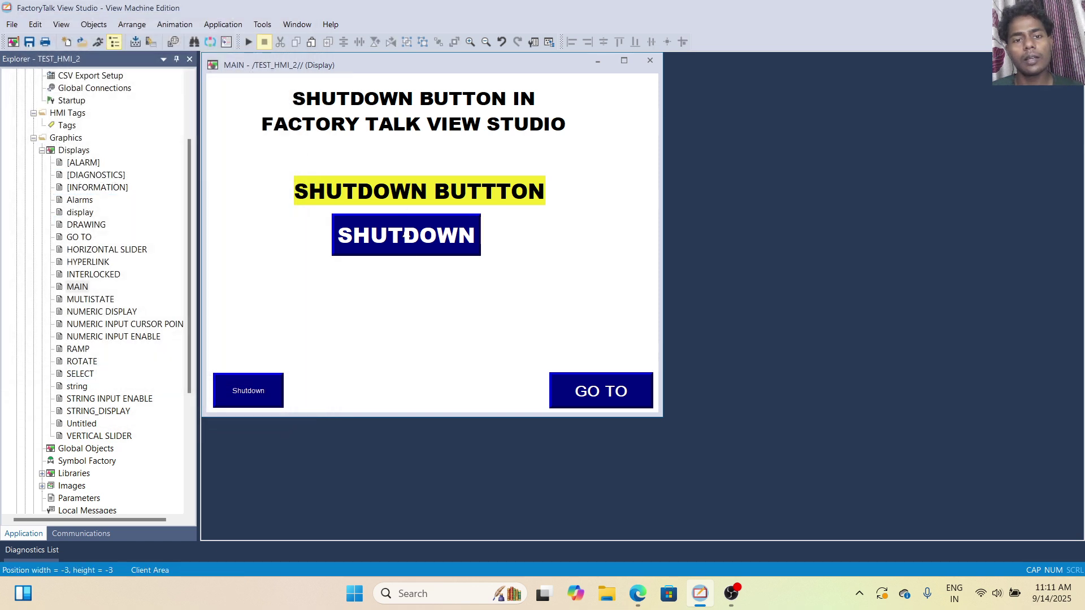
# Save the MAIN display and test-run the application
pyautogui.hotkey('ctrl', 's')
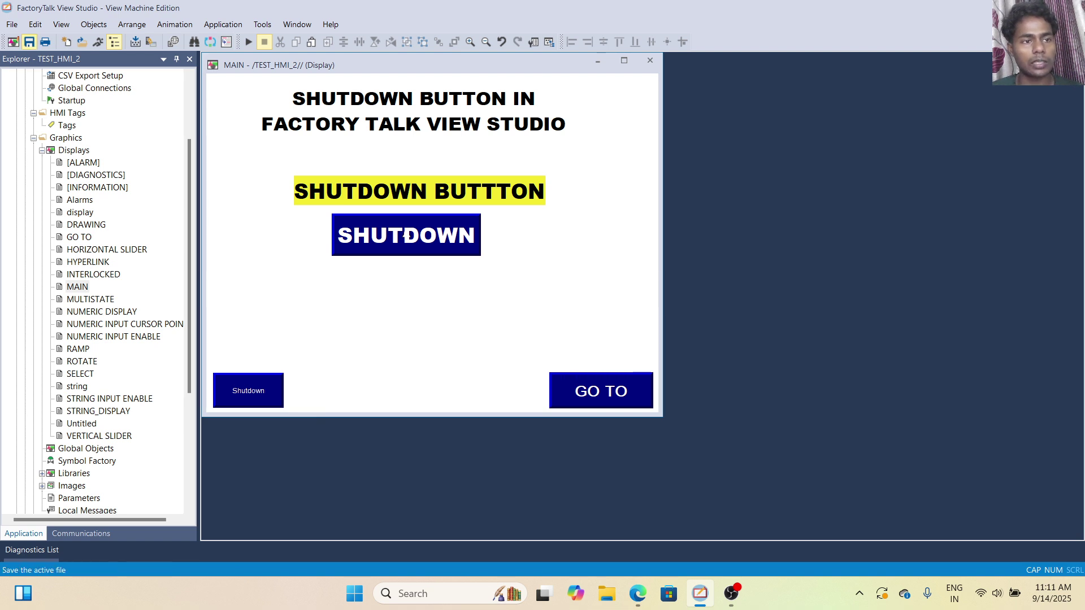
pyautogui.click(98, 42)
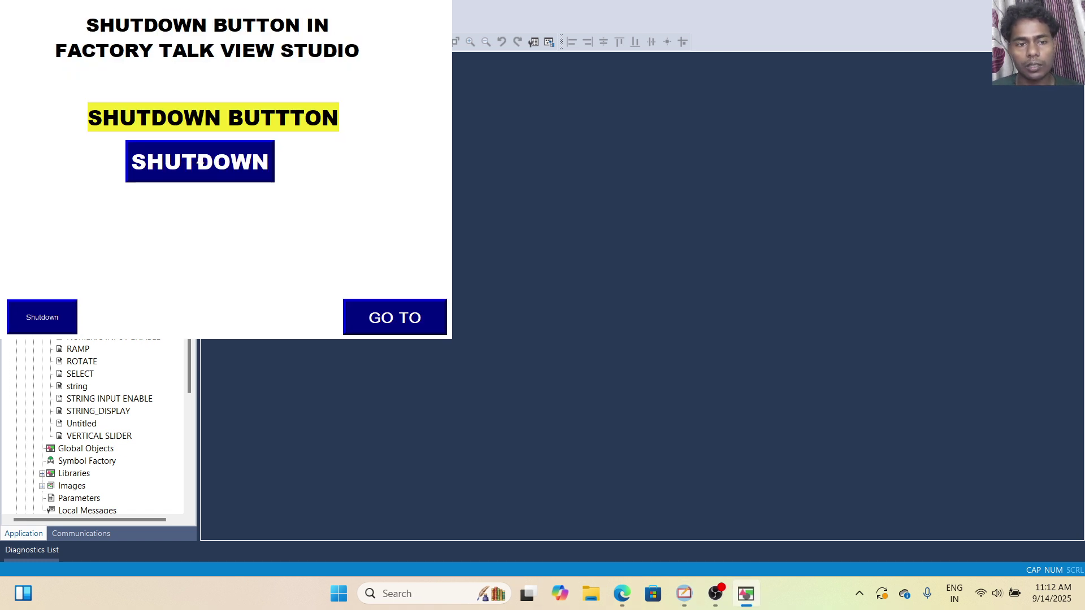
# Close the diagnostics list in the running application and end the test run with the large SHUTDOWN button
pyautogui.click(395, 317)
pyautogui.click(395, 318)
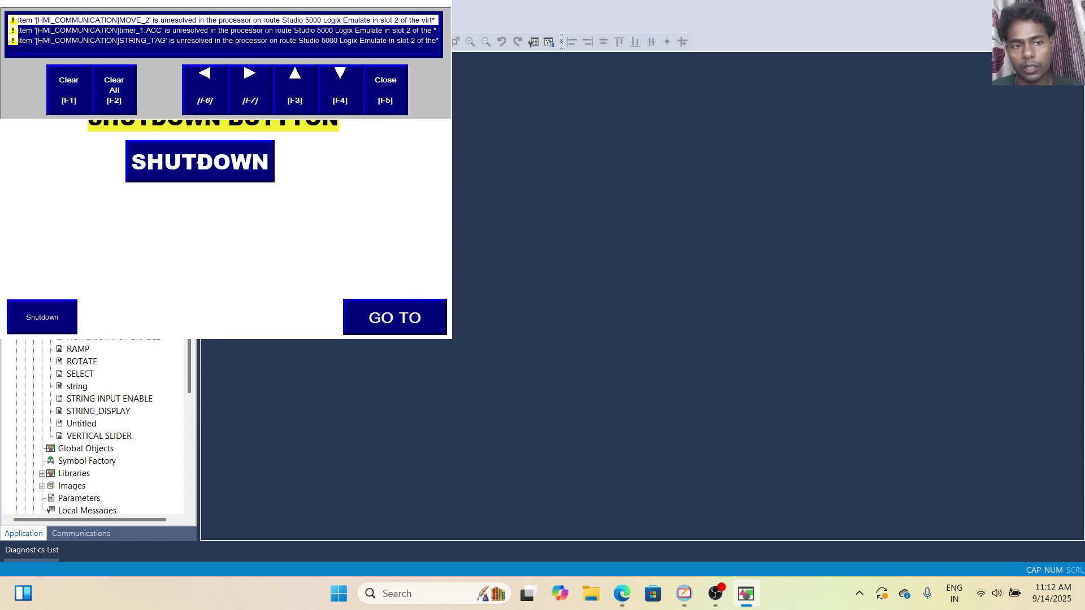
pyautogui.press('F5')
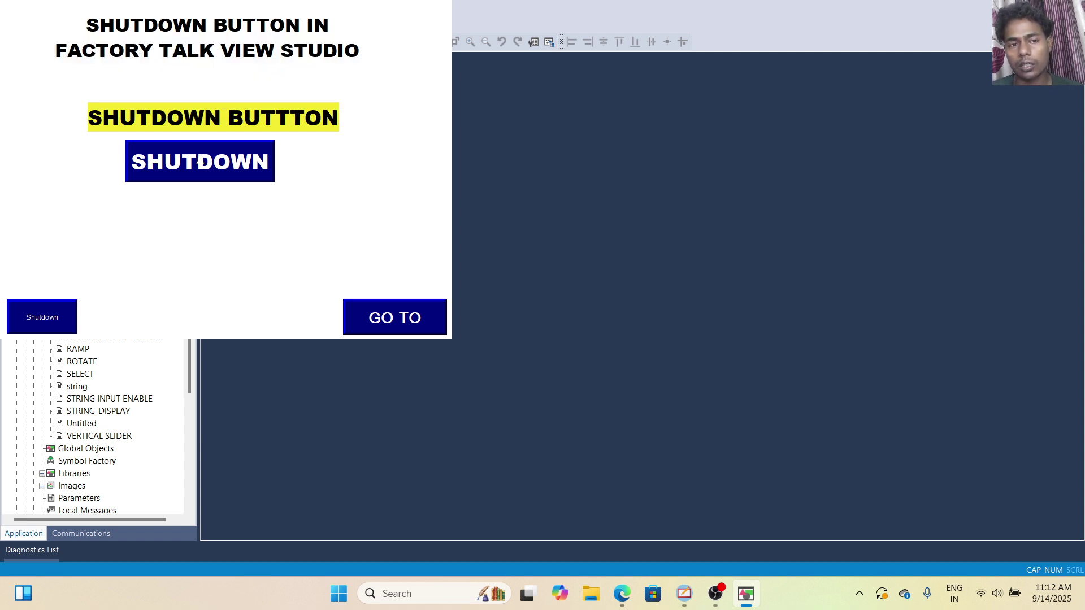
pyautogui.click(200, 162)
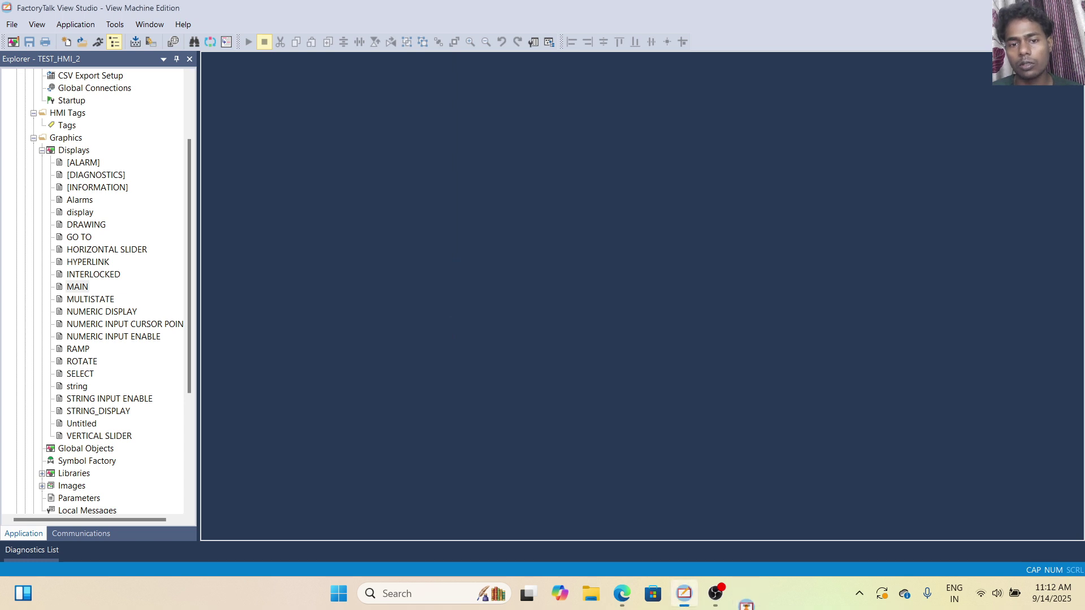